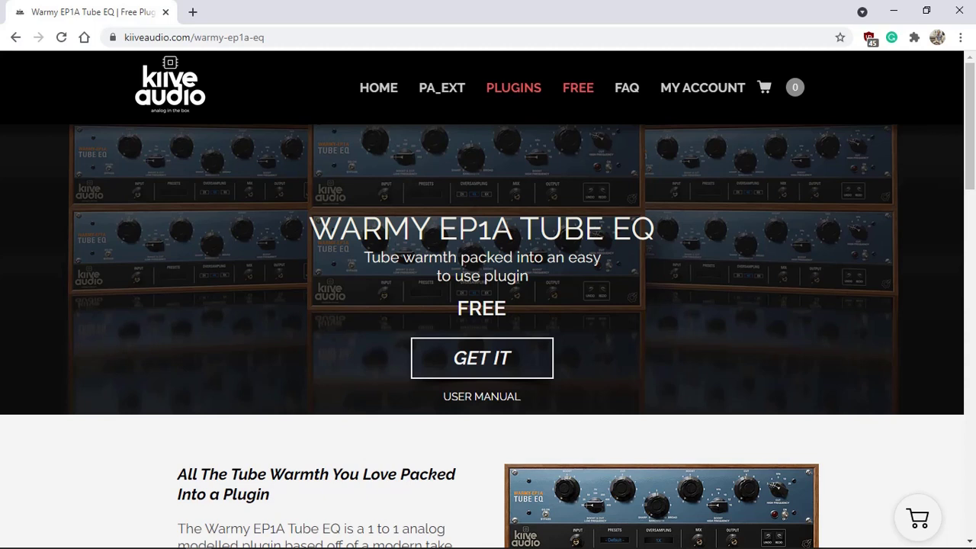
- Review the Warmy EP1A Tube EQ product page, including the enlarged plugin image and the section descriptions
scroll(703, 320, down, 4)
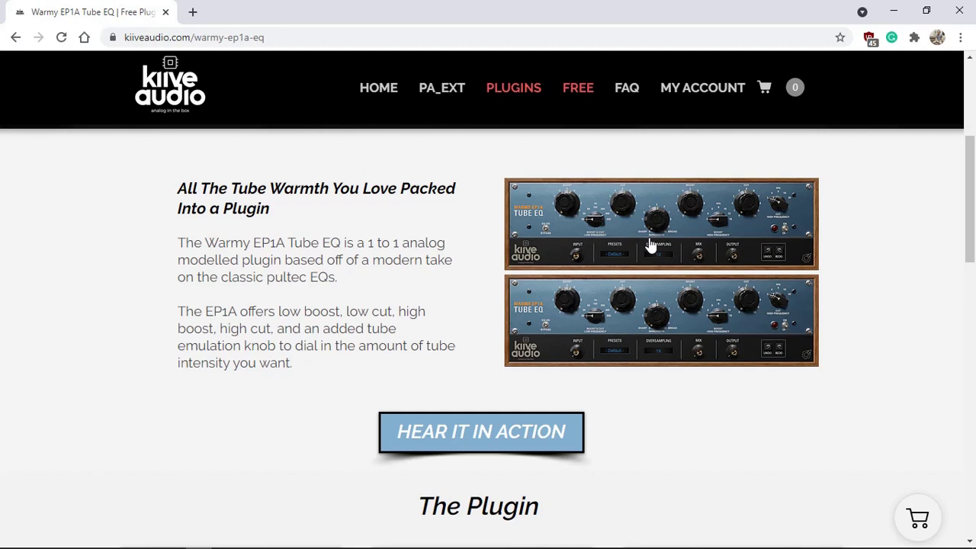
click(651, 244)
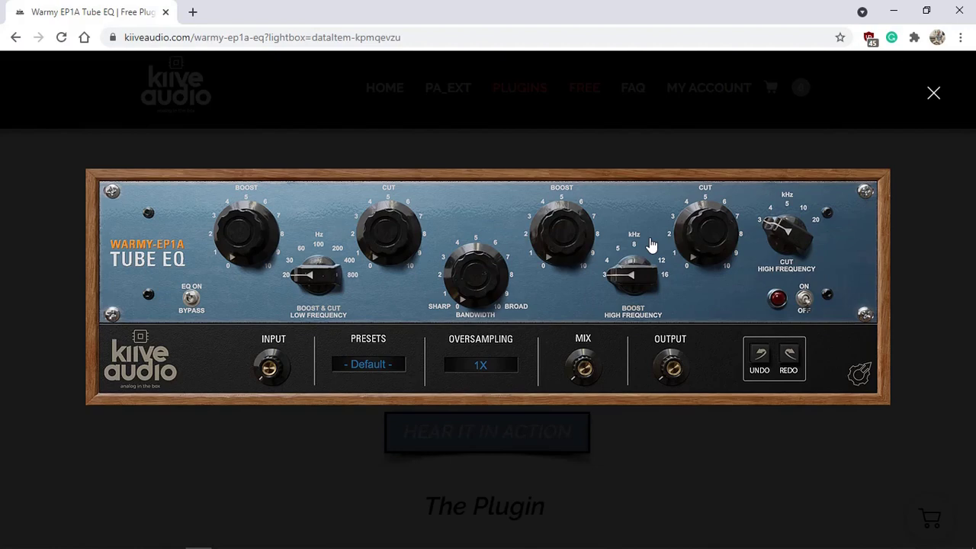
key(Escape)
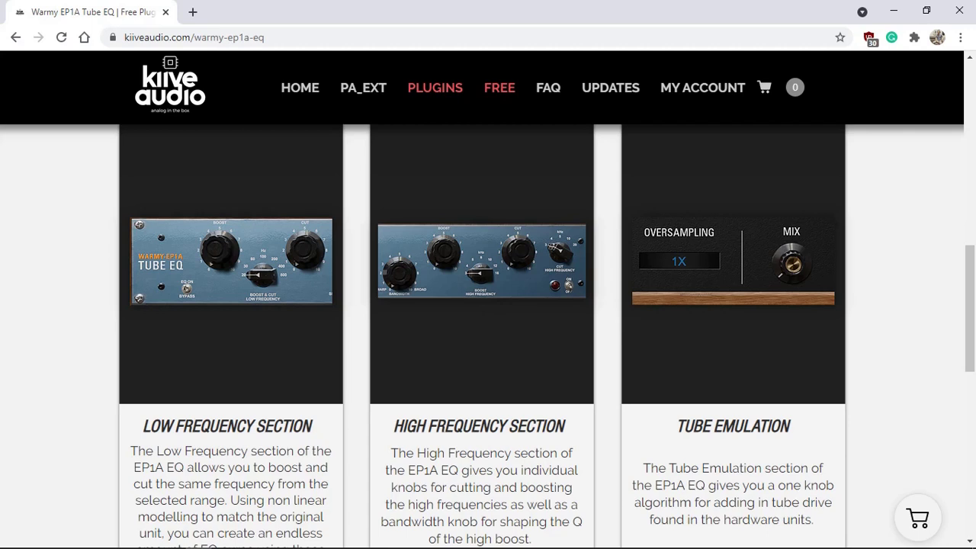
scroll(873, 269, up, 6)
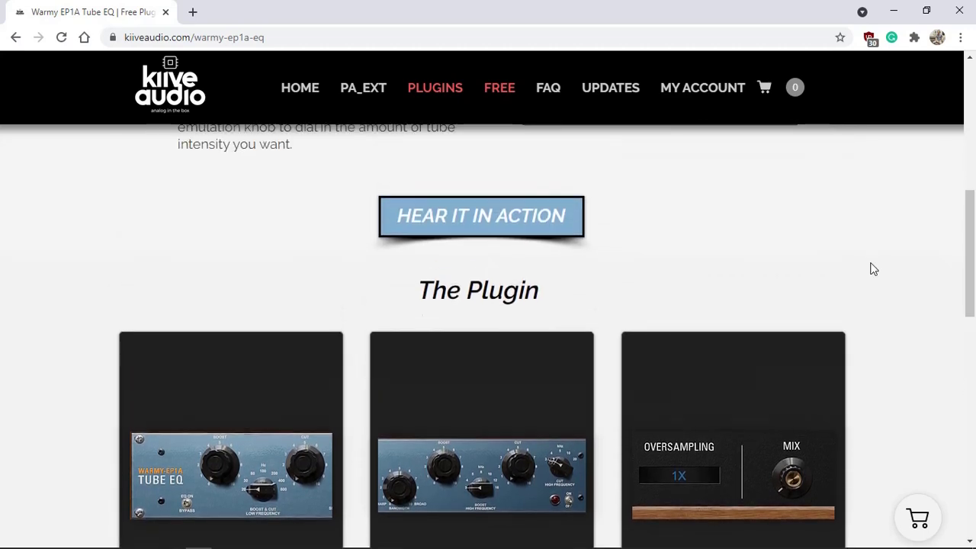
scroll(873, 269, up, 4)
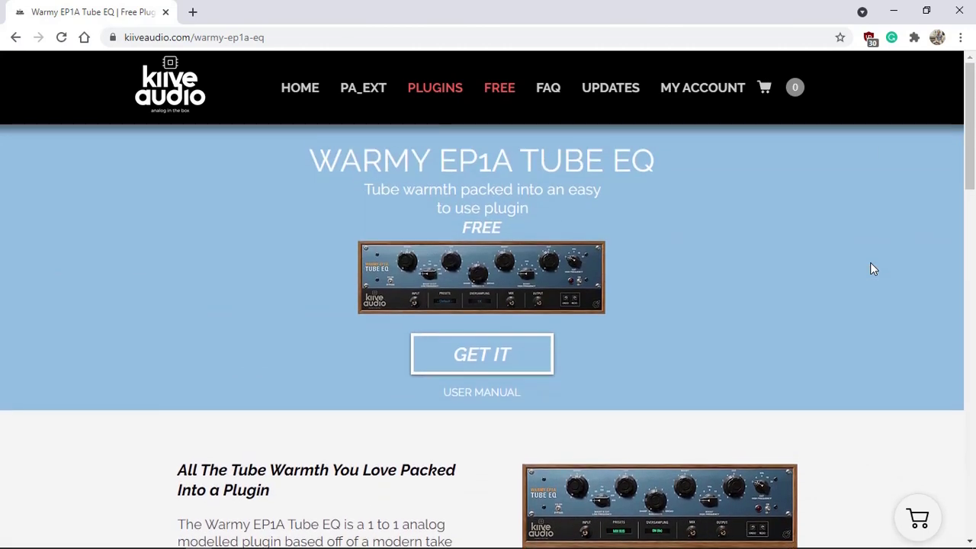
scroll(874, 269, down, 2)
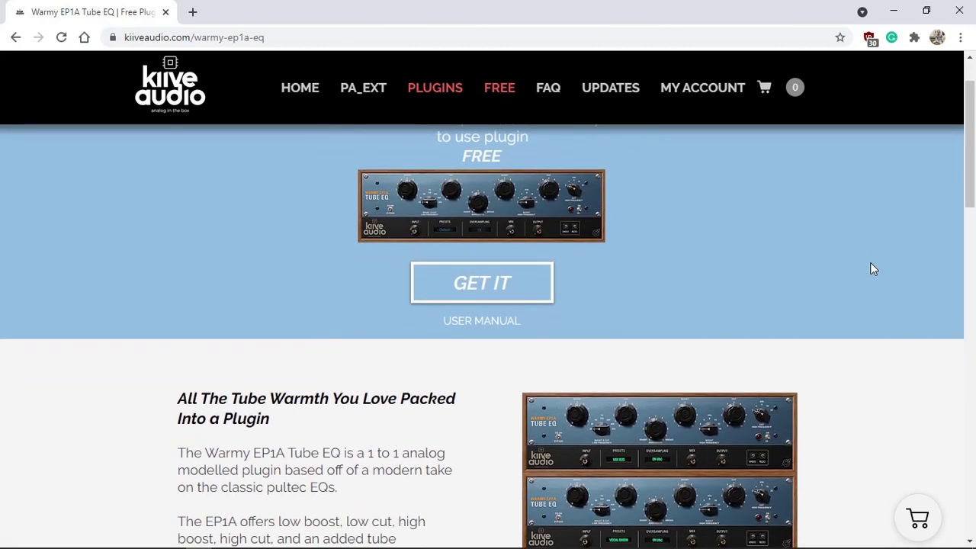
scroll(873, 270, up, 1)
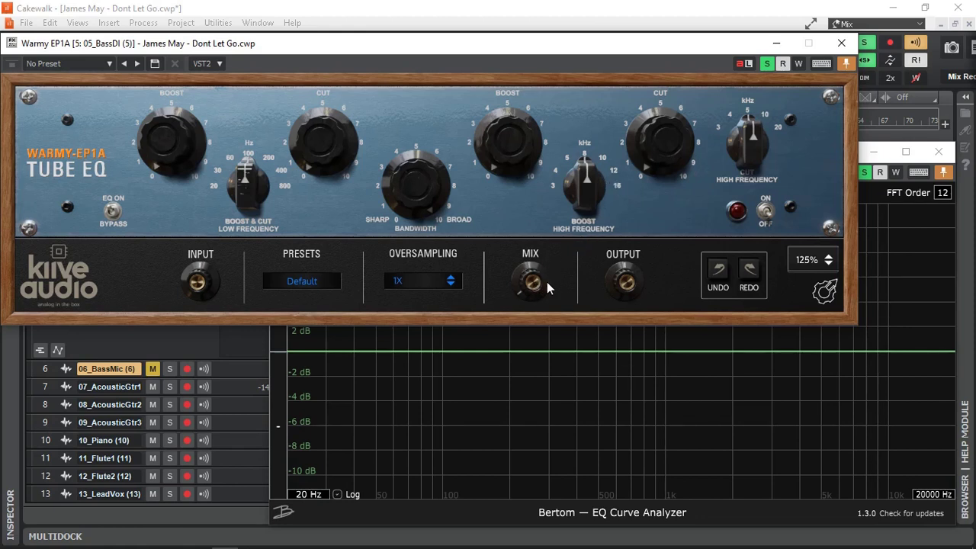
- Set the Warmy EP1A's oversampling to 4X and its interface size to 75%
click(450, 284)
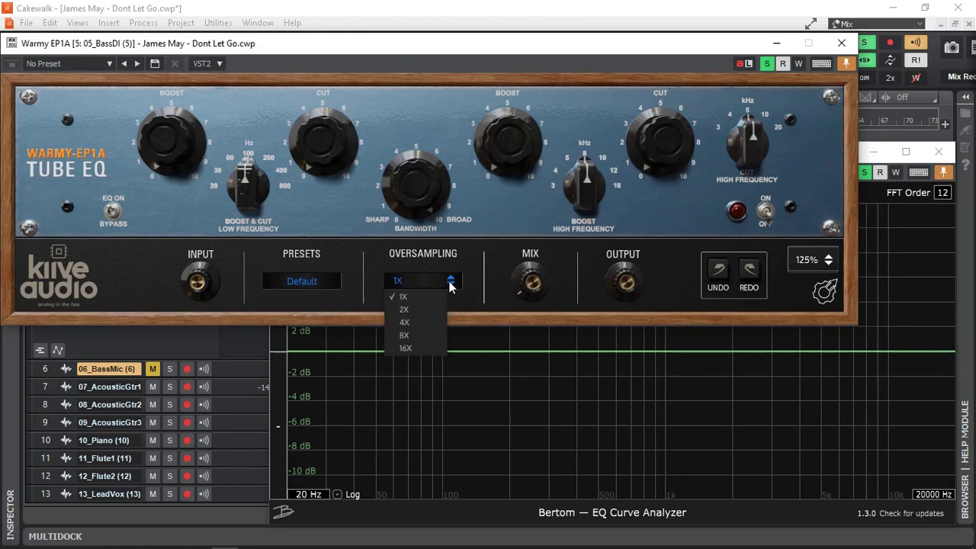
click(421, 323)
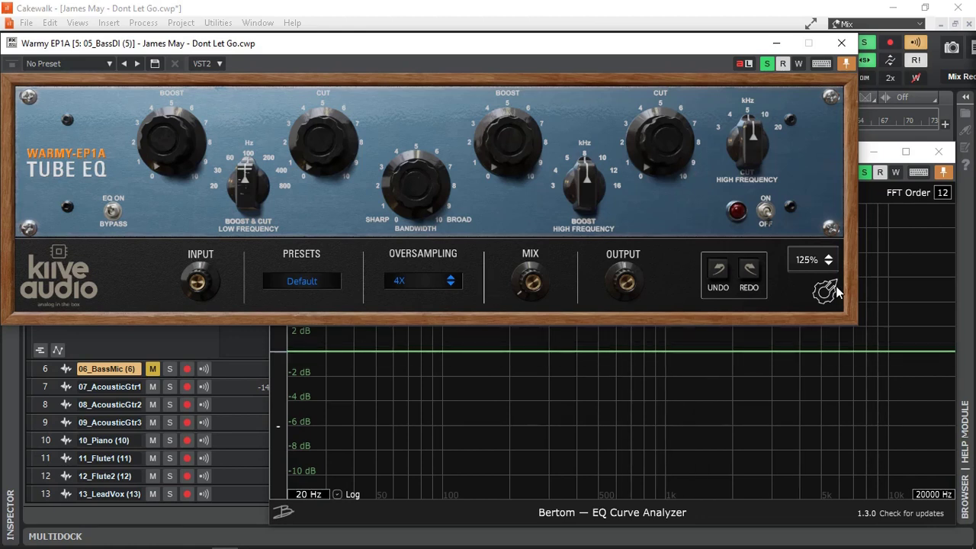
click(829, 264)
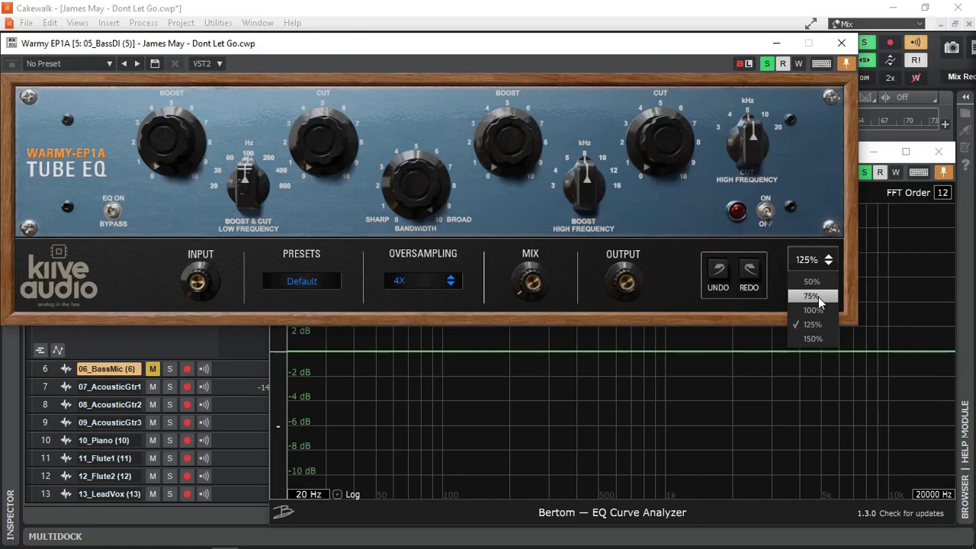
click(819, 297)
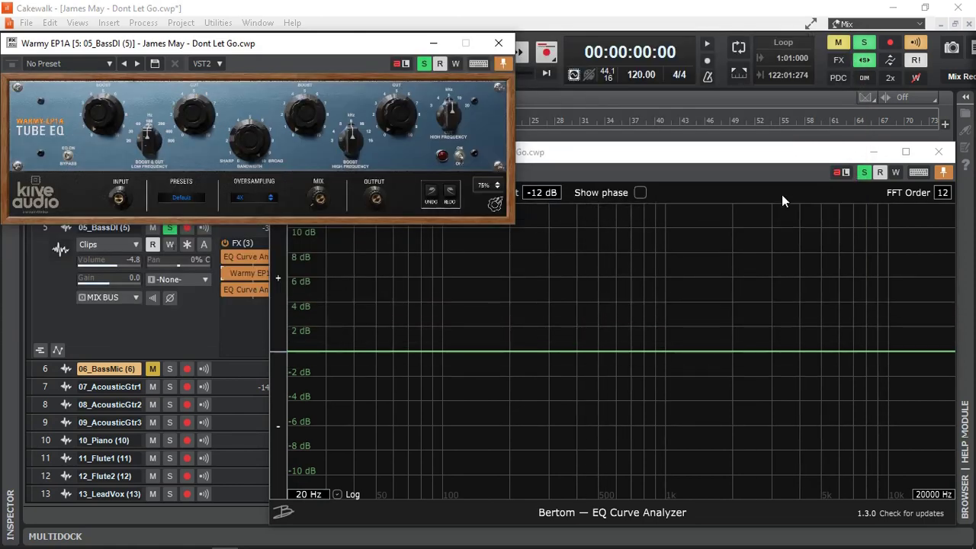
- Move the Warmy EP1A window clear of the analyzer graph and switch its power on, off and on again to compare curves
click(730, 157)
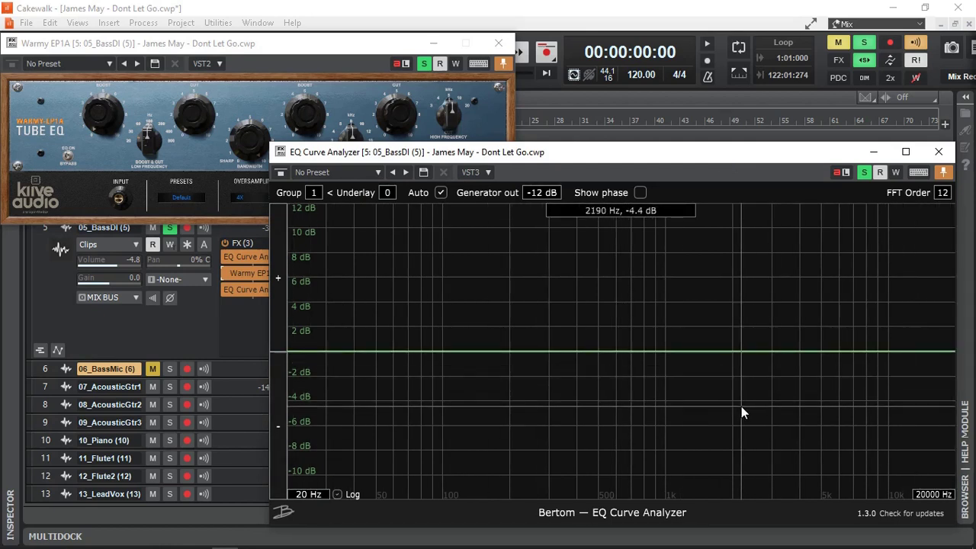
drag(332, 48, 341, 18)
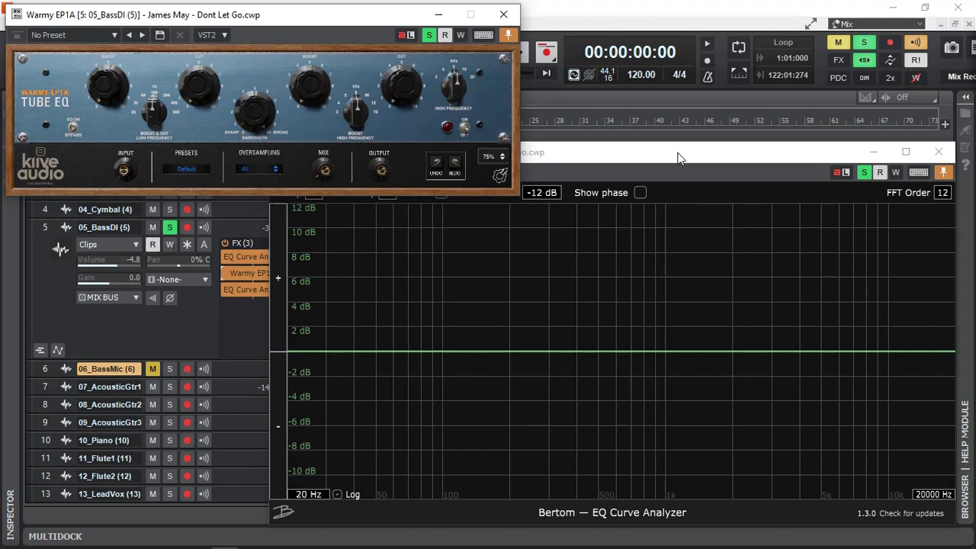
click(464, 129)
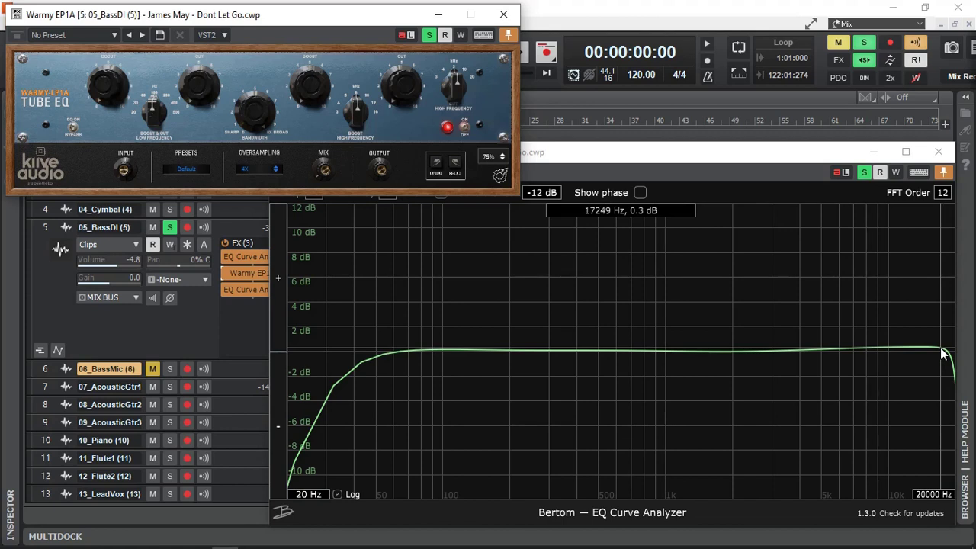
click(464, 126)
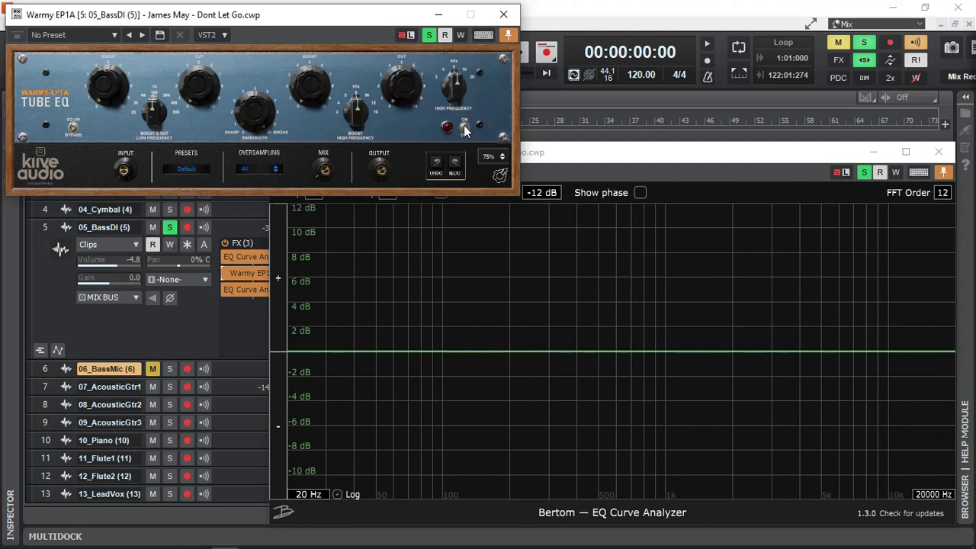
click(463, 127)
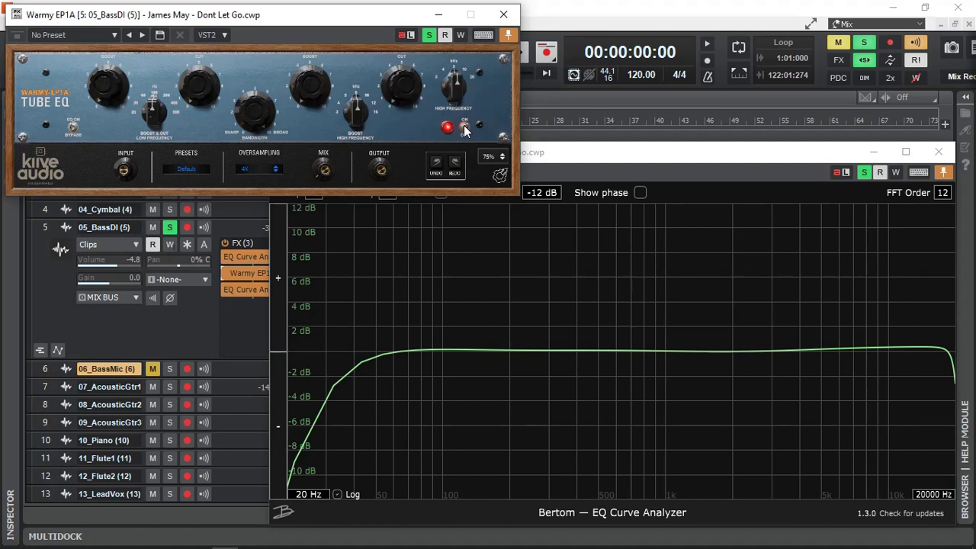
- Set the Warmy EP1A's interface size to 100% and raise the low-frequency boost to lift the lows by about 5 dB
click(502, 154)
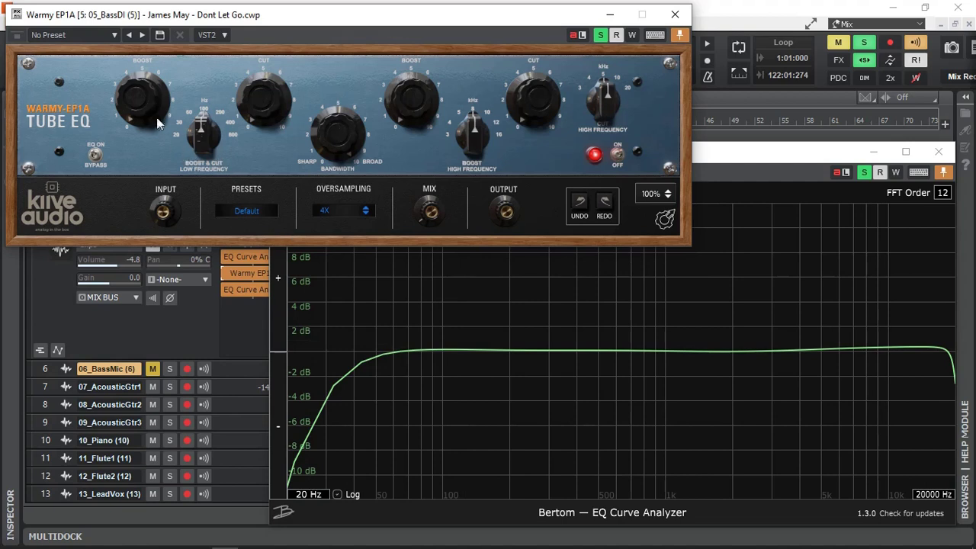
mouse_move(135, 118)
scroll(130, 119, up, 1)
drag(130, 119, 123, 64)
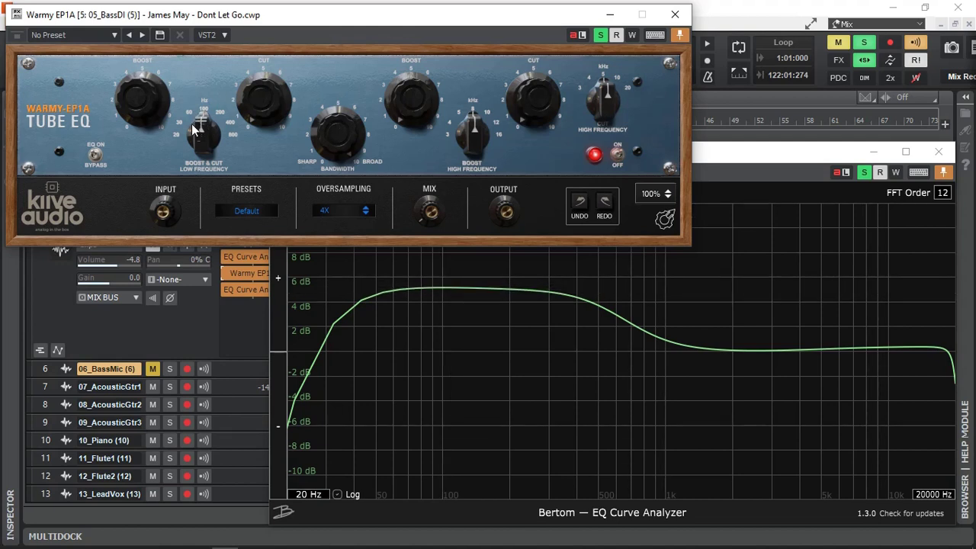
- Set the low-frequency selector to 20 Hz, raise the low boost to 10.0 dB and bring the analyzer curve into full view
drag(201, 128, 145, 162)
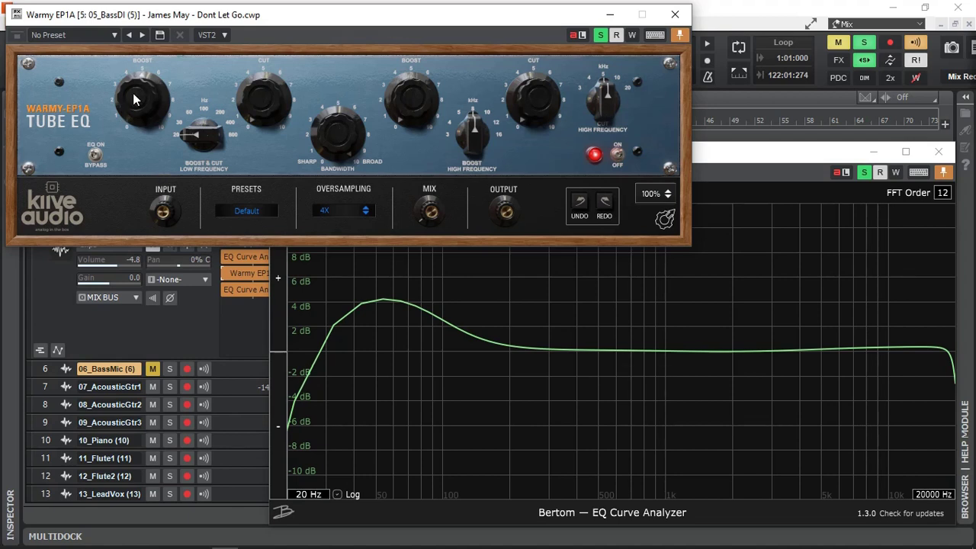
drag(135, 97, 131, 31)
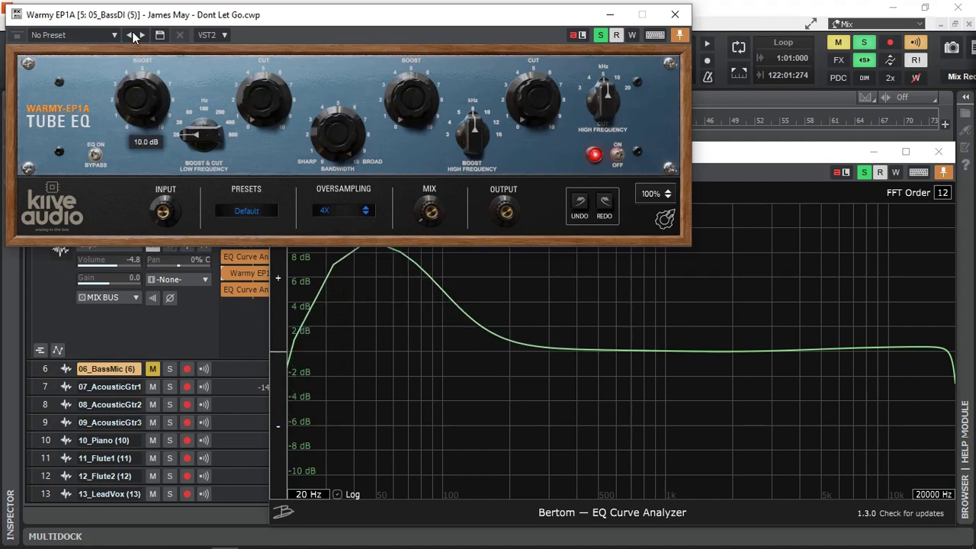
click(737, 152)
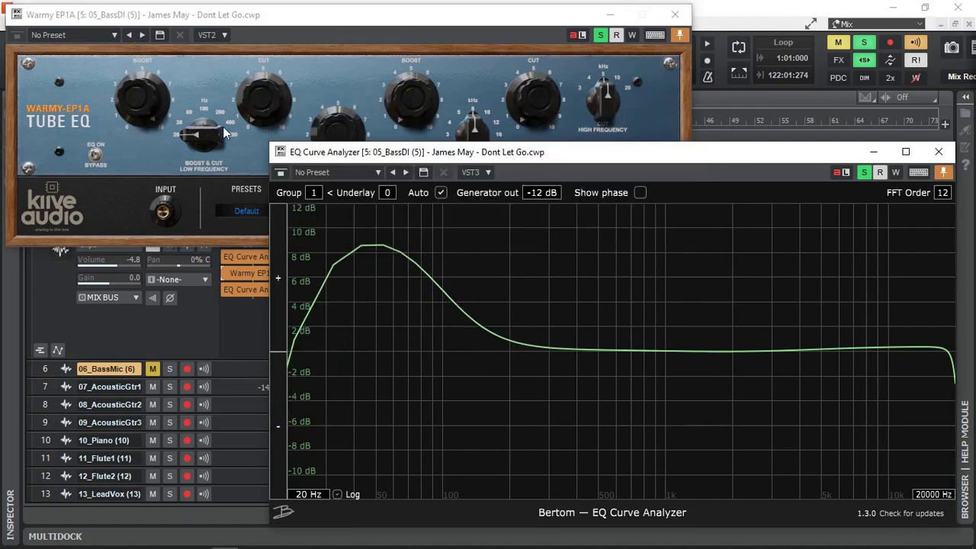
- Step the low-frequency selector through 30, 60 and 100 Hz, checking the boosted curve in the analyzer
click(192, 131)
drag(192, 131, 197, 114)
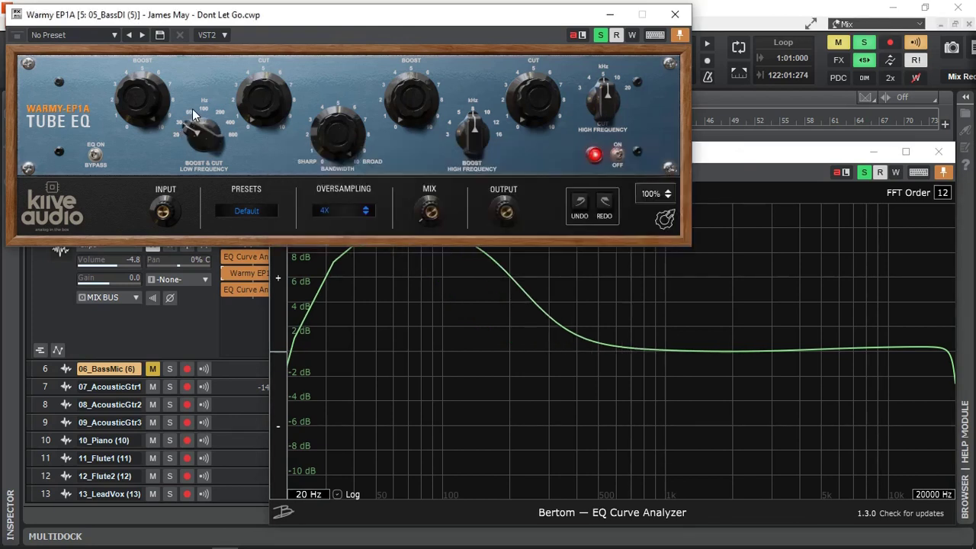
click(772, 156)
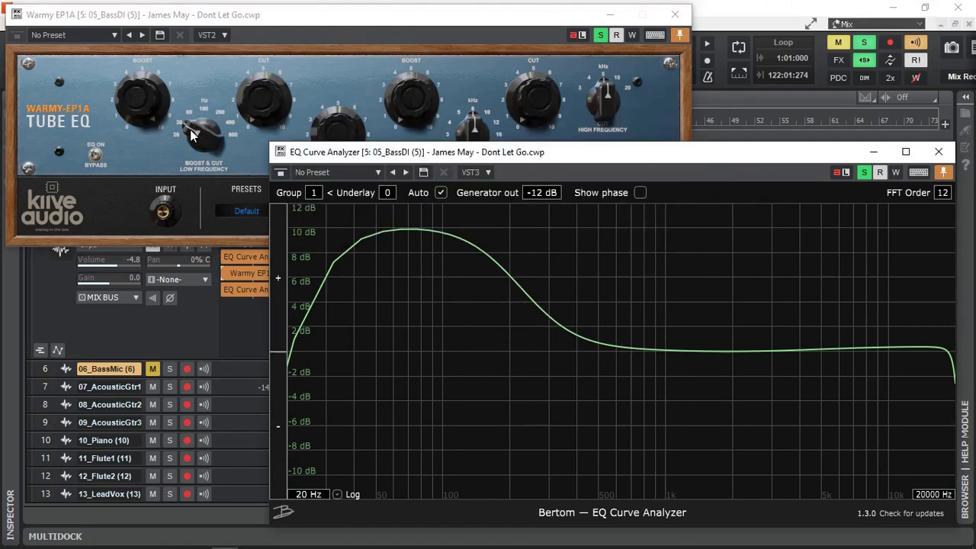
click(192, 136)
drag(192, 136, 202, 121)
click(802, 160)
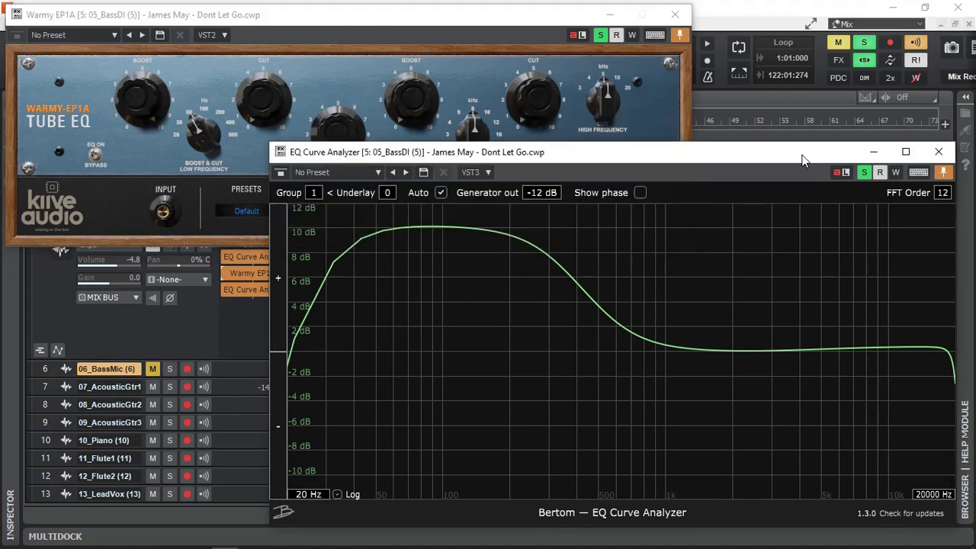
click(202, 129)
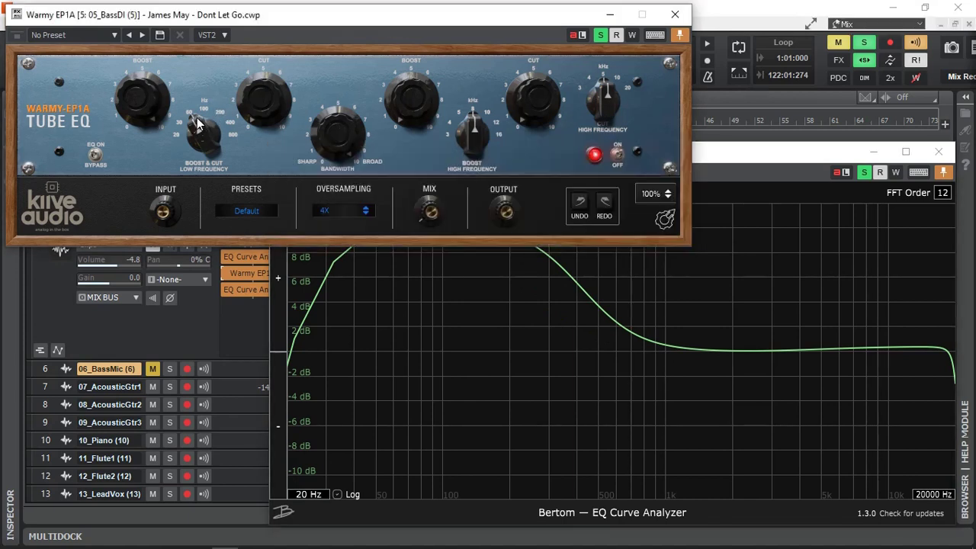
drag(201, 129, 209, 112)
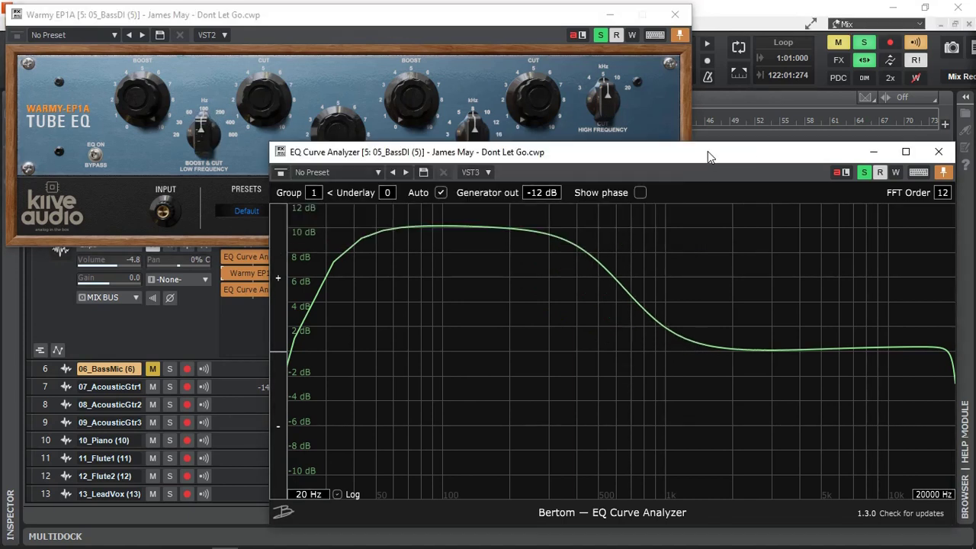
- Step the low-frequency selector through 200, 400 and 800 Hz, checking the boosted curve in the analyzer
click(212, 137)
drag(212, 137, 220, 109)
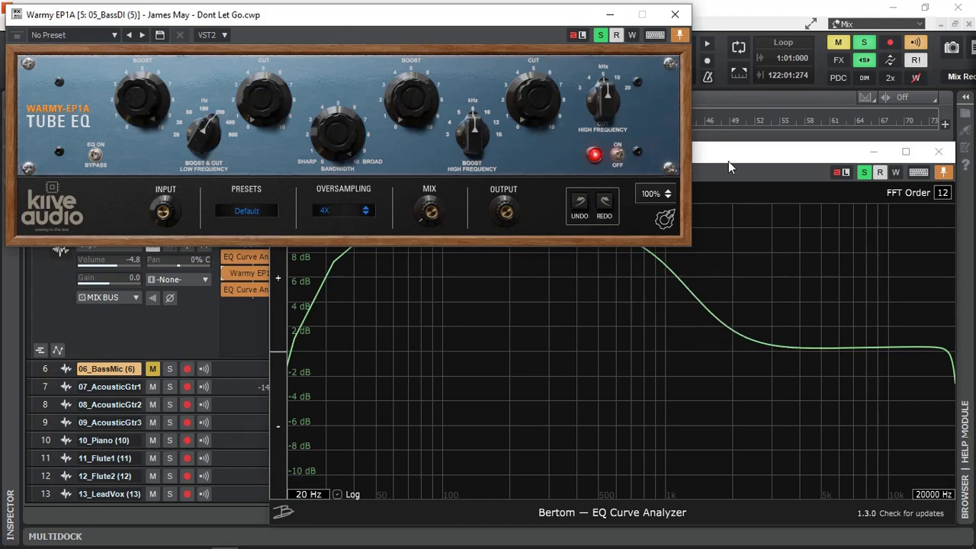
click(767, 154)
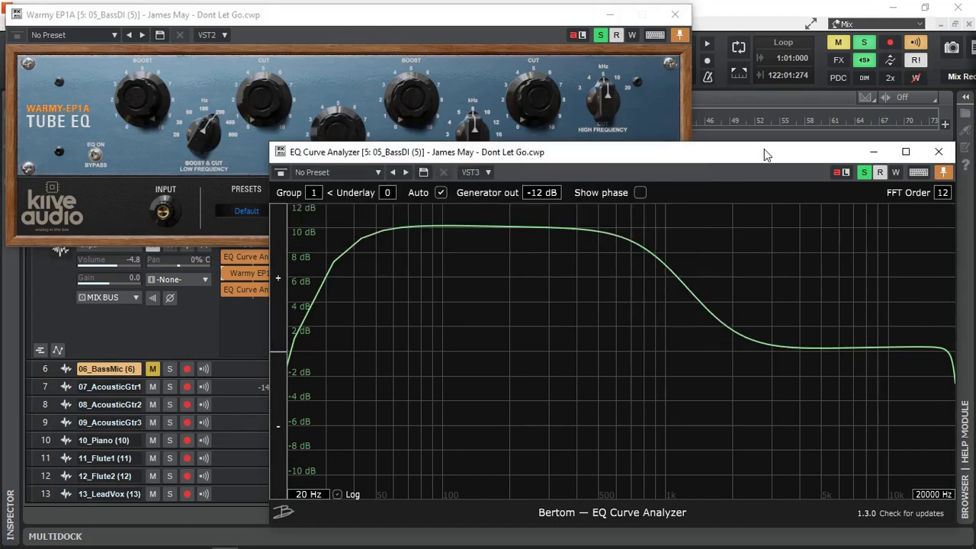
click(197, 139)
drag(196, 137, 202, 125)
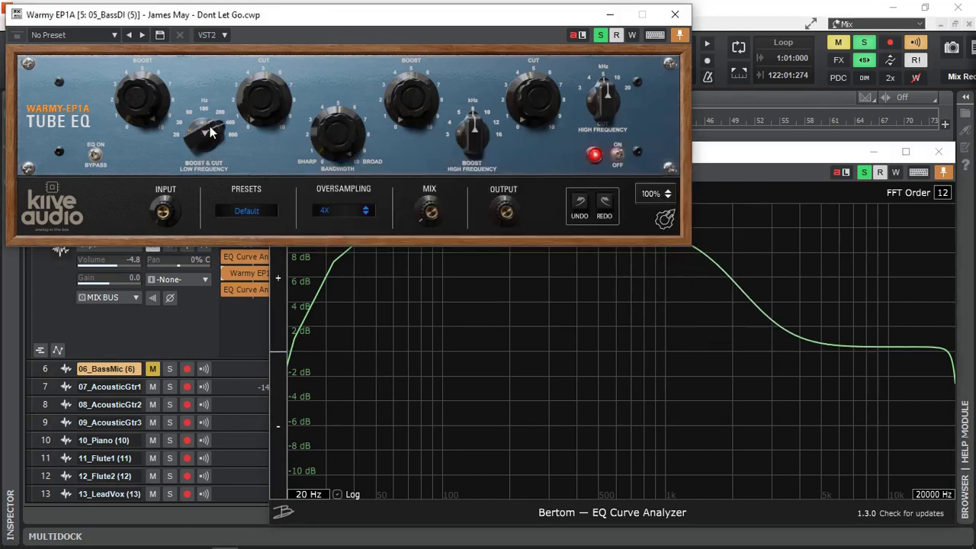
click(761, 158)
click(195, 137)
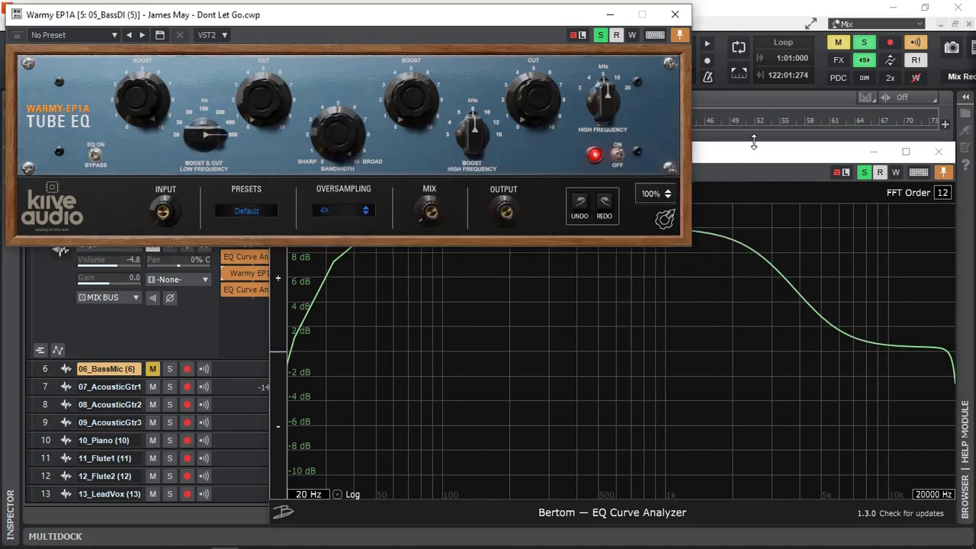
click(771, 157)
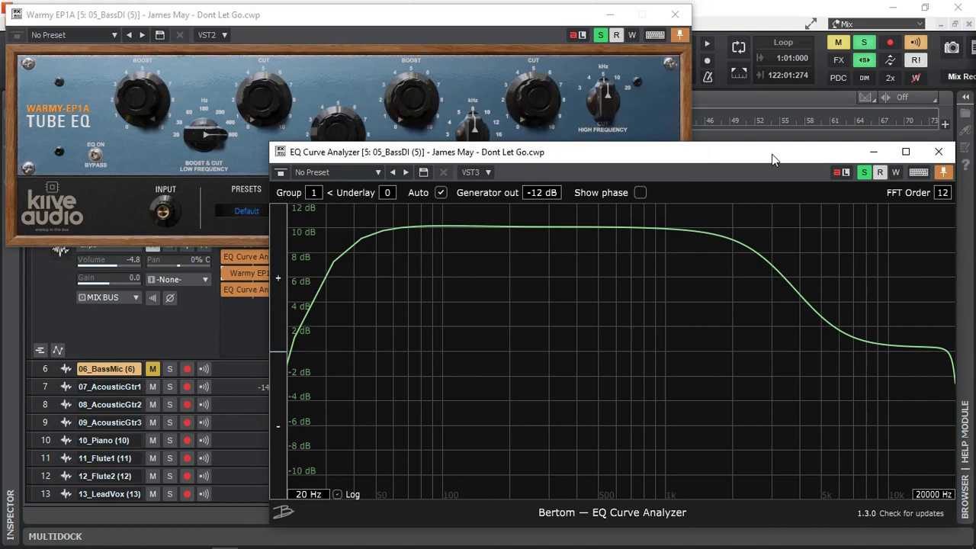
- Return the low-frequency boost to zero and set the low-frequency selector to 60 Hz
click(135, 93)
mouse_move(135, 111)
mouse_down()
mouse_move(131, 93)
mouse_move(136, 107)
mouse_up()
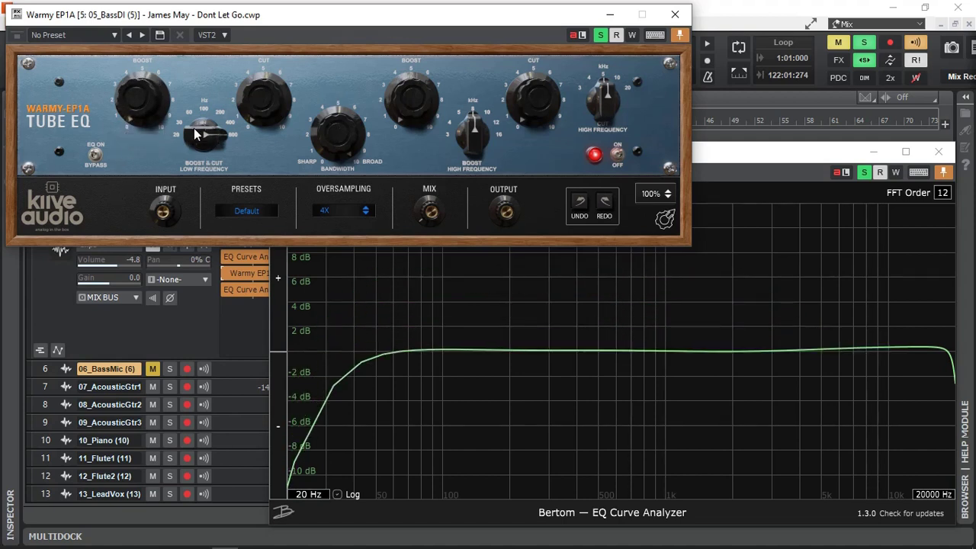
mouse_move(192, 134)
mouse_down()
mouse_move(201, 127)
mouse_move(190, 128)
mouse_up()
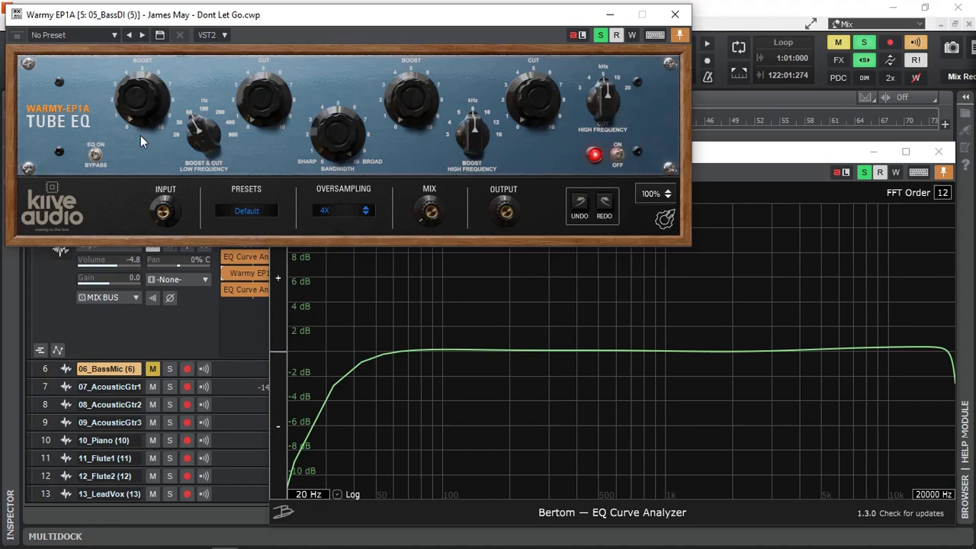
- Raise the low-frequency boost and cut together at 60 Hz and vary both knobs to compare their combined curve
drag(128, 122, 130, 61)
drag(253, 122, 273, 9)
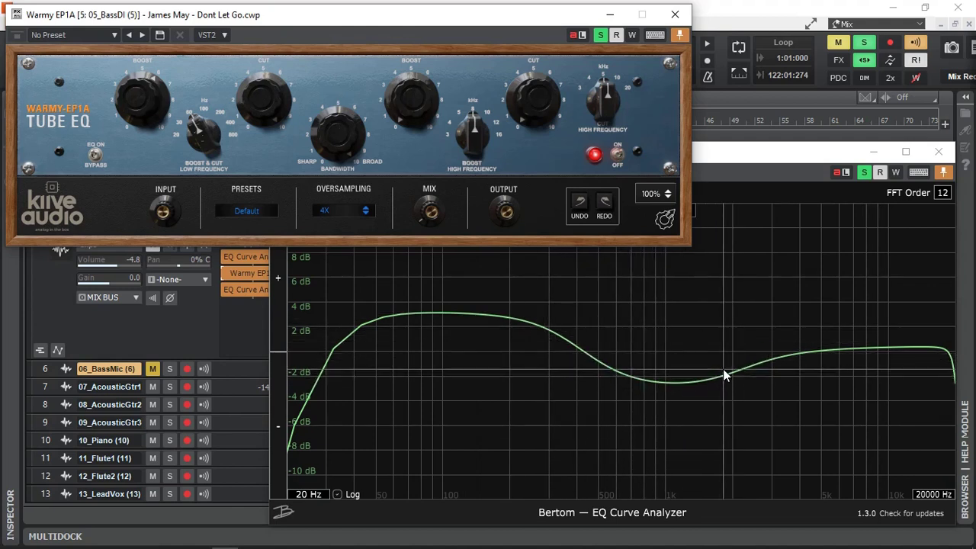
drag(135, 102, 125, 133)
drag(274, 109, 260, 72)
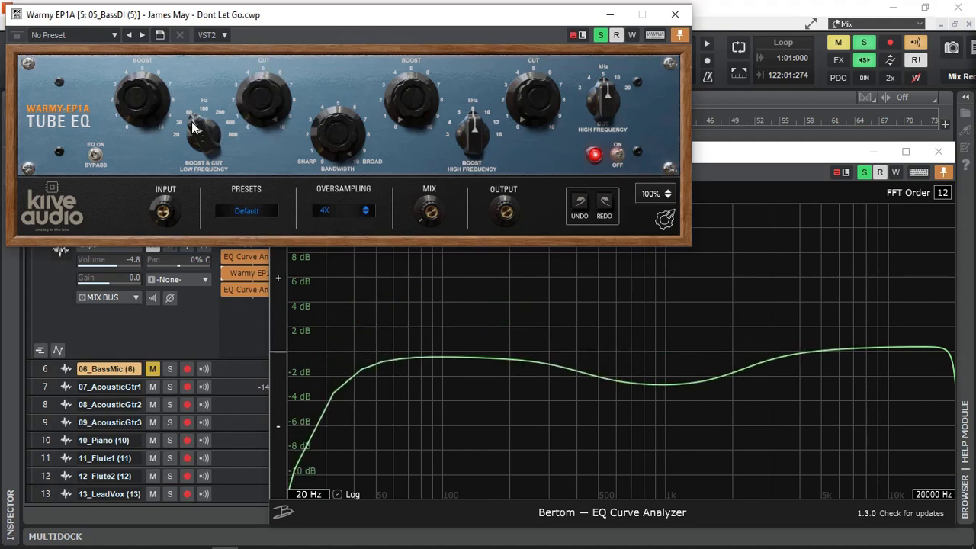
- With the low-frequency selector at 100 Hz, raise the high-frequency boost fully and sweep the bandwidth from broad to sharp and back
mouse_move(199, 127)
mouse_down()
mouse_move(176, 151)
mouse_move(241, 132)
mouse_move(165, 140)
mouse_move(203, 126)
mouse_up()
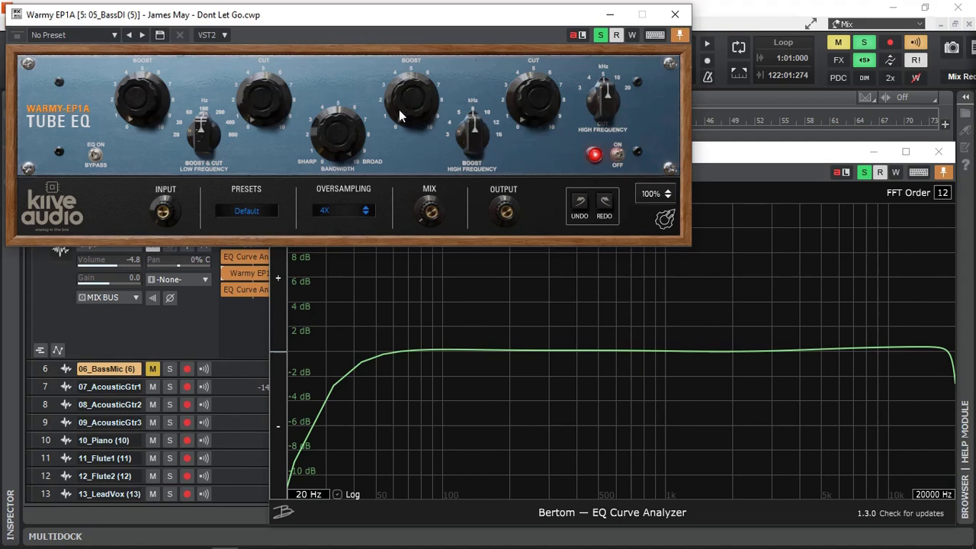
drag(400, 116, 410, 22)
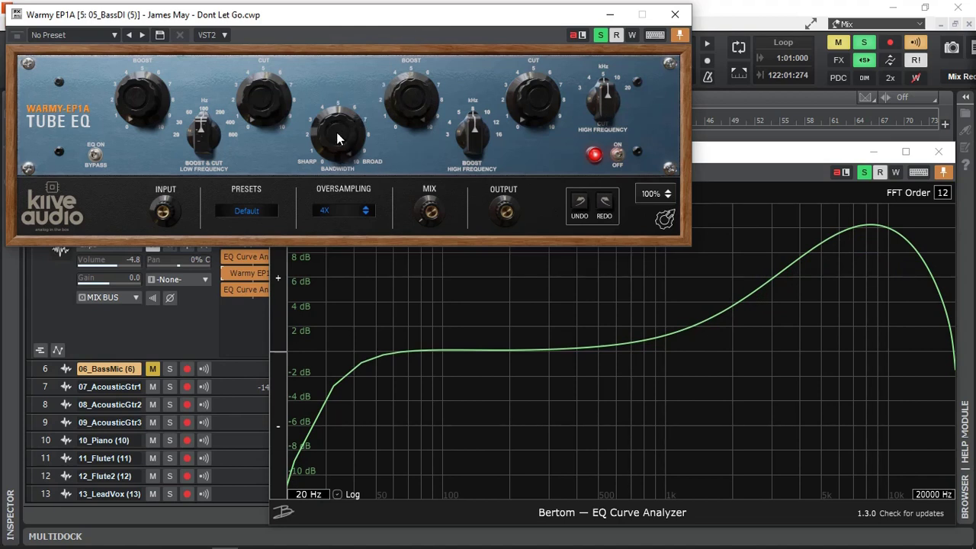
drag(339, 138, 321, 241)
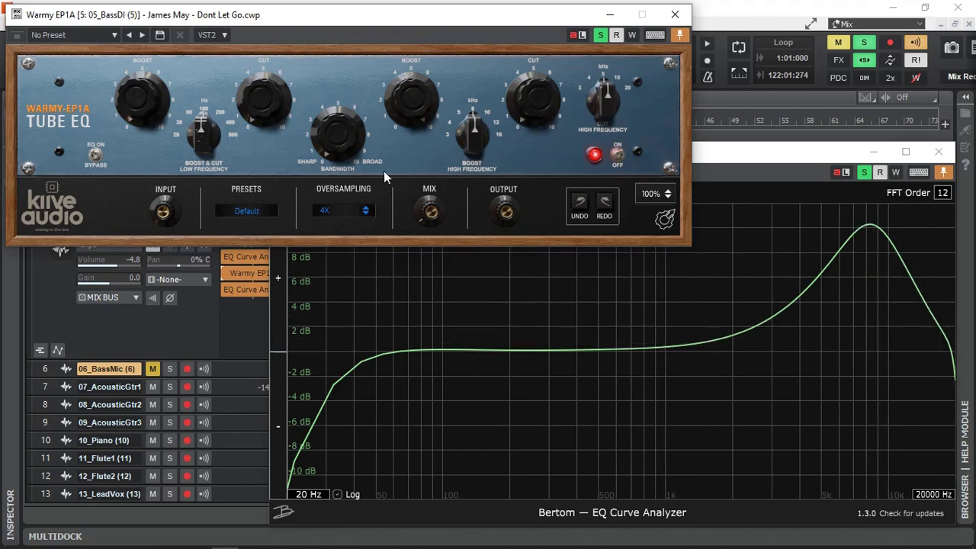
drag(333, 152, 322, 39)
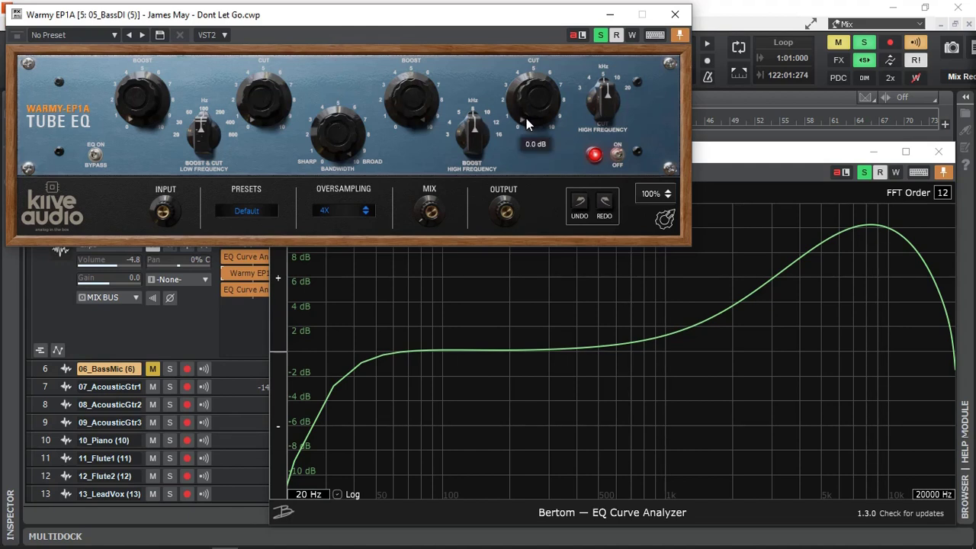
- Raise the high-frequency cut to maximum against the boost, reset it and repeat with the cut selector at 3 kHz, comparing the curves
drag(526, 124, 530, 23)
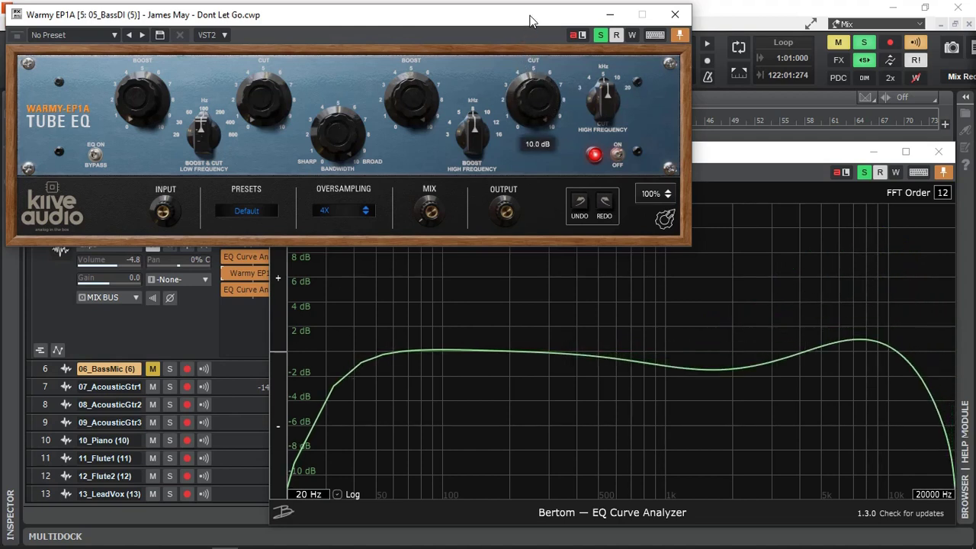
drag(533, 82, 522, 224)
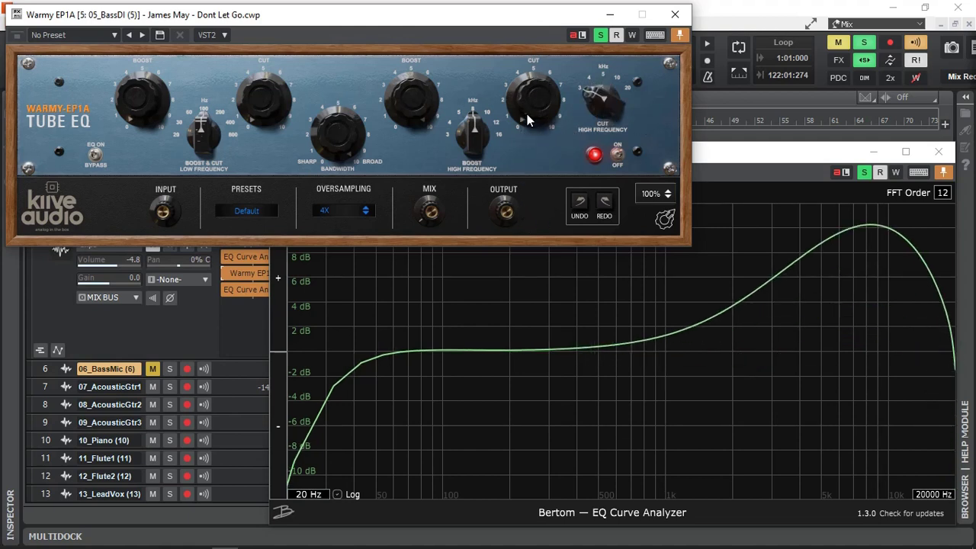
drag(527, 120, 524, 16)
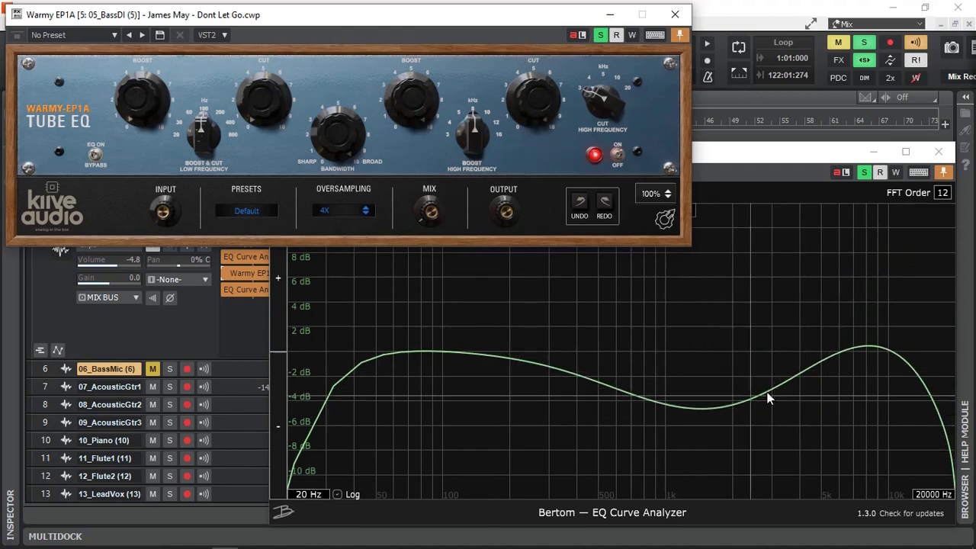
click(409, 92)
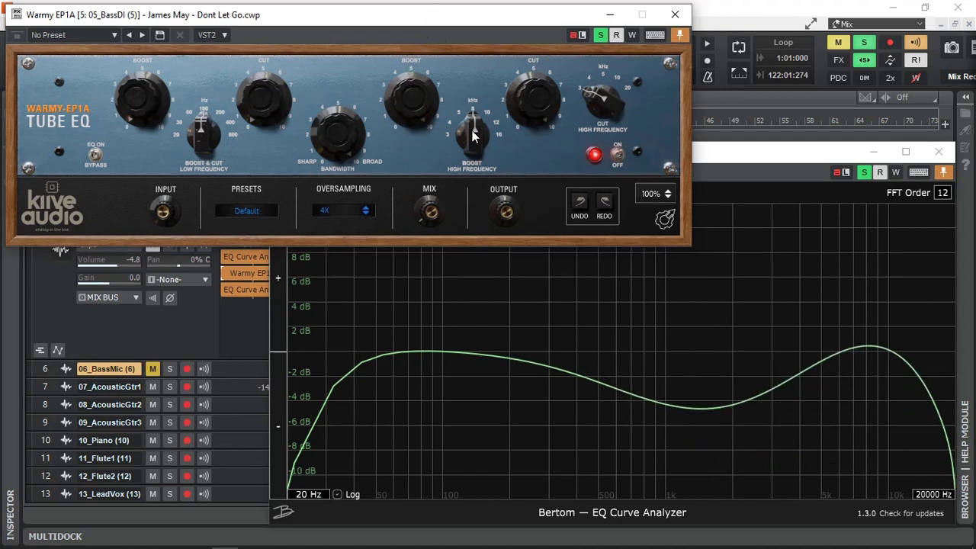
- Raise the high-frequency boost selector, set the cut selector to 4 kHz and vary the cut and boost amounts to compare the combined curve
drag(472, 130, 470, 115)
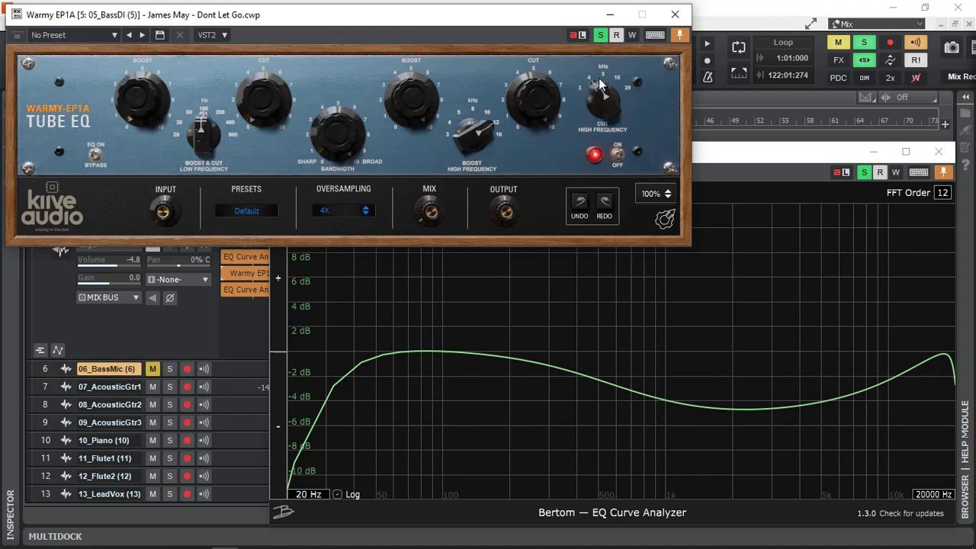
drag(599, 84, 600, 82)
drag(533, 104, 538, 82)
drag(531, 135, 528, 116)
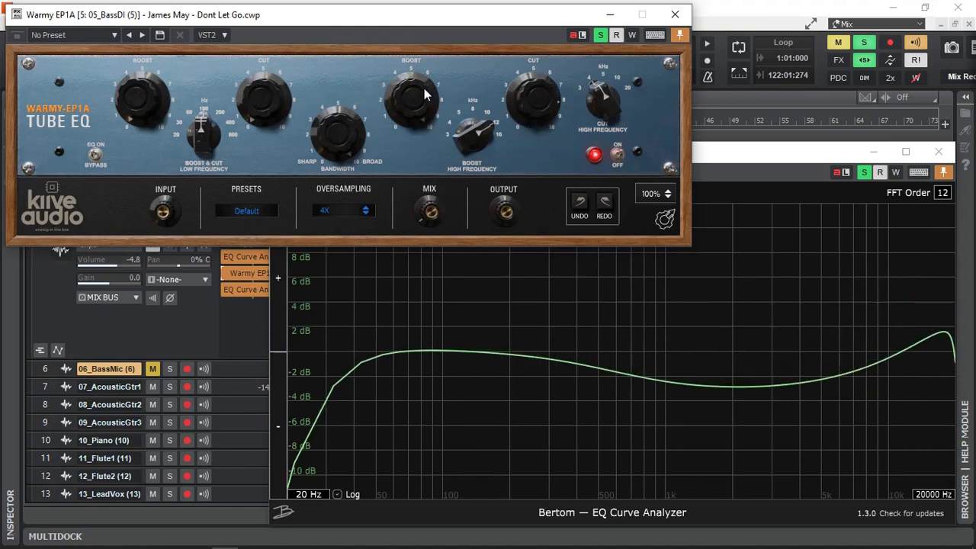
drag(412, 107, 412, 99)
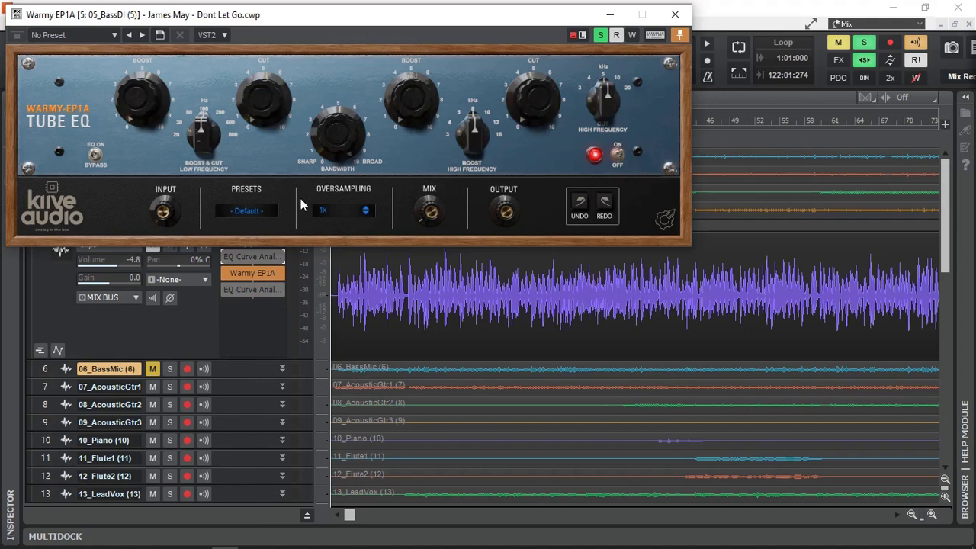
- Start playback of the soloed bass DI track and boost it by 3.0 dB at 60 Hz
key(space)
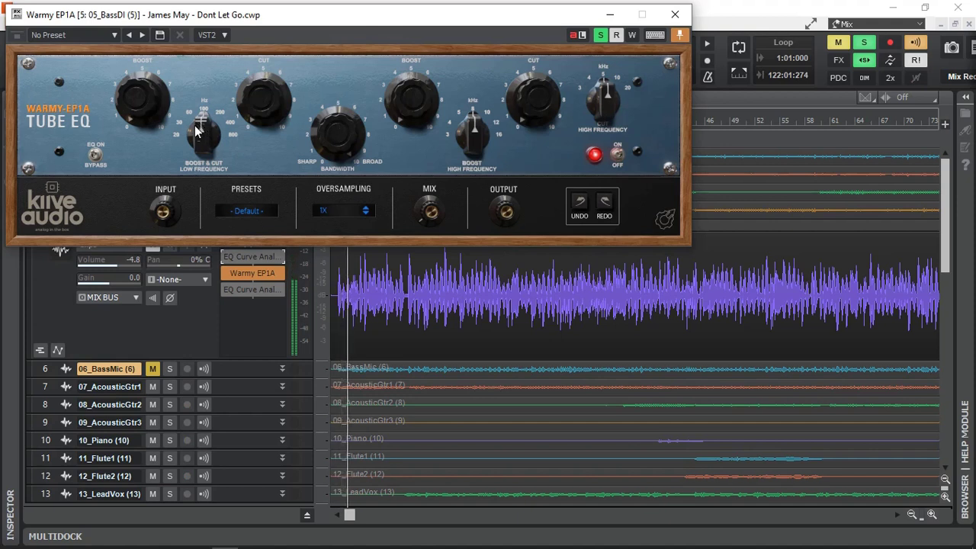
drag(196, 131, 190, 134)
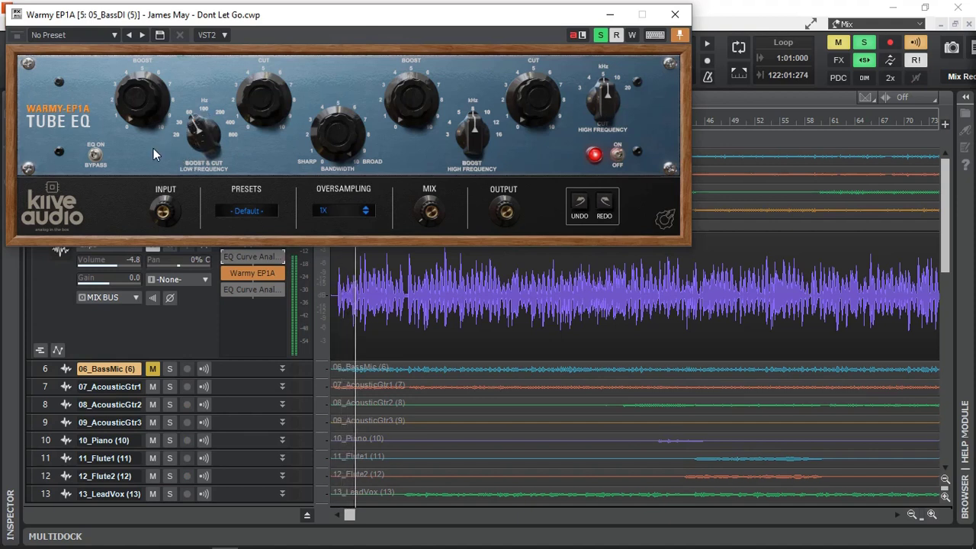
drag(141, 121, 131, 88)
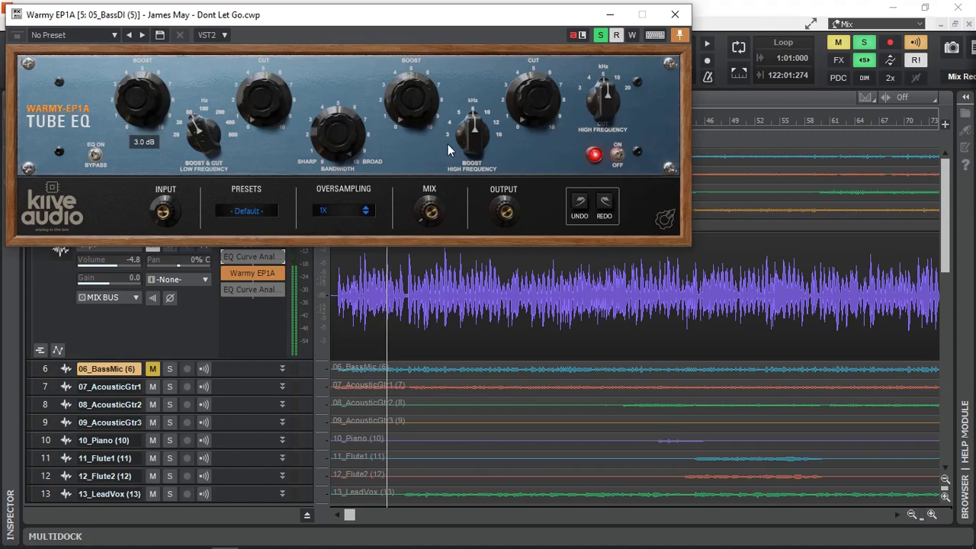
- Compare the bass with the plugin switched off and back on, and sweep the low-frequency cut, settling at about 2
click(618, 155)
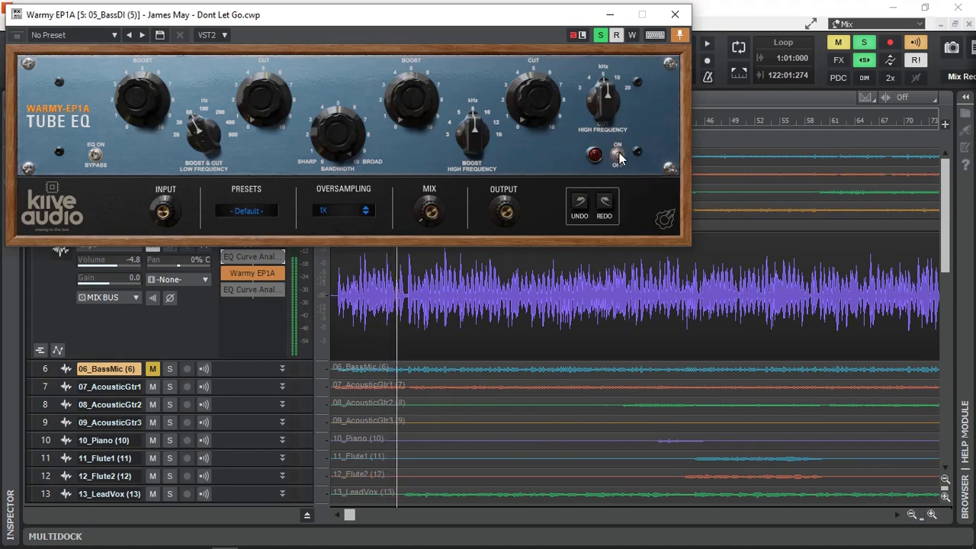
mouse_move(126, 98)
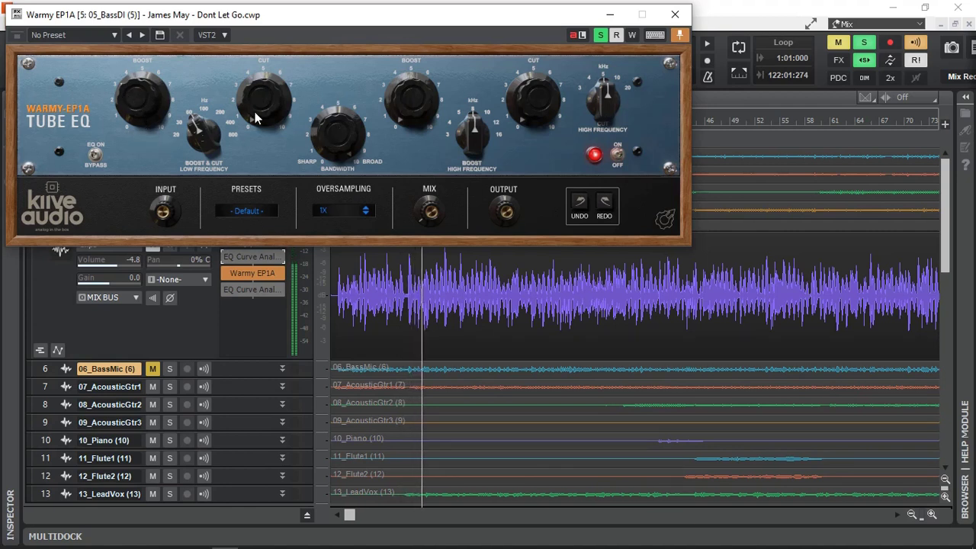
drag(255, 118, 263, 18)
drag(254, 81, 247, 145)
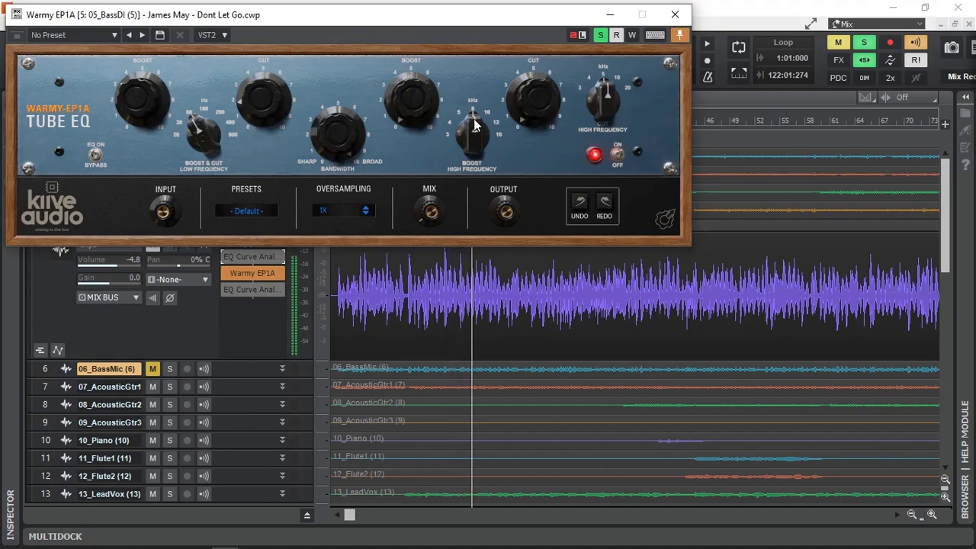
- Boost the bass's highs by 3.5 dB at 4 kHz with the bandwidth at about 8, and compare with the plugin off and on
drag(473, 126, 411, 94)
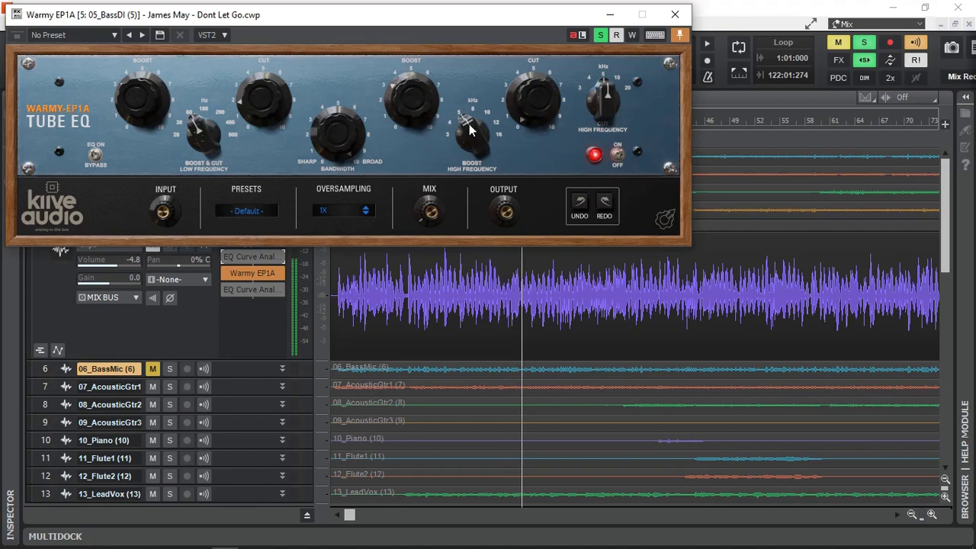
drag(467, 126, 461, 135)
drag(410, 106, 409, 106)
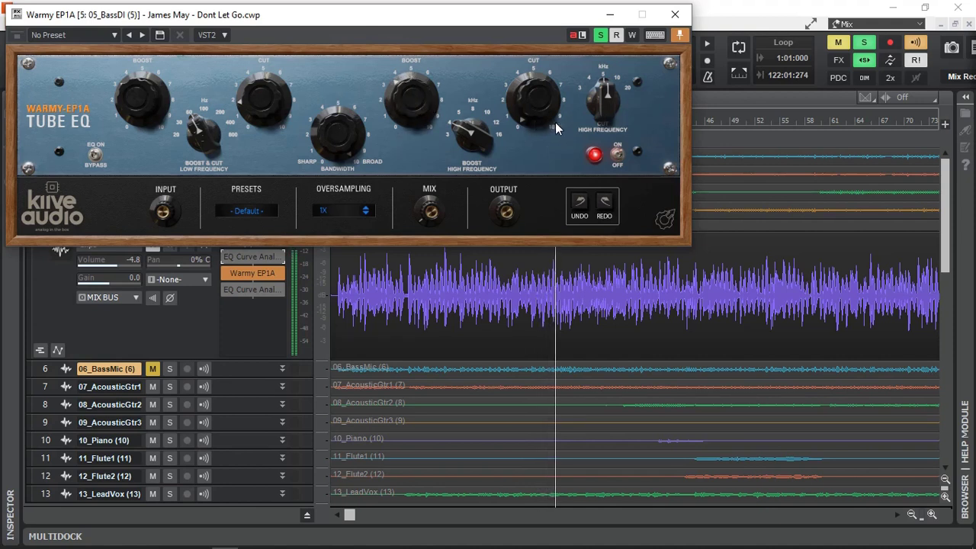
mouse_move(327, 135)
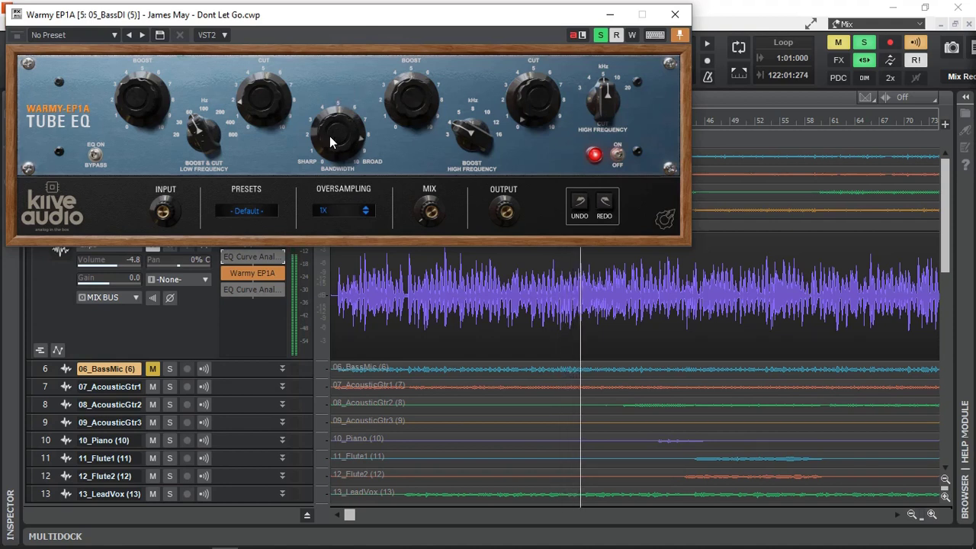
drag(329, 142, 328, 140)
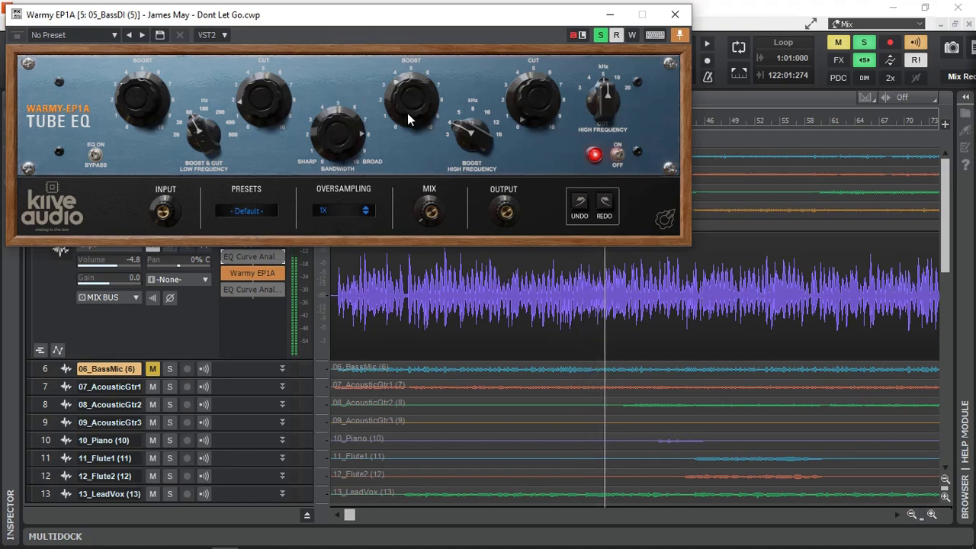
mouse_move(400, 101)
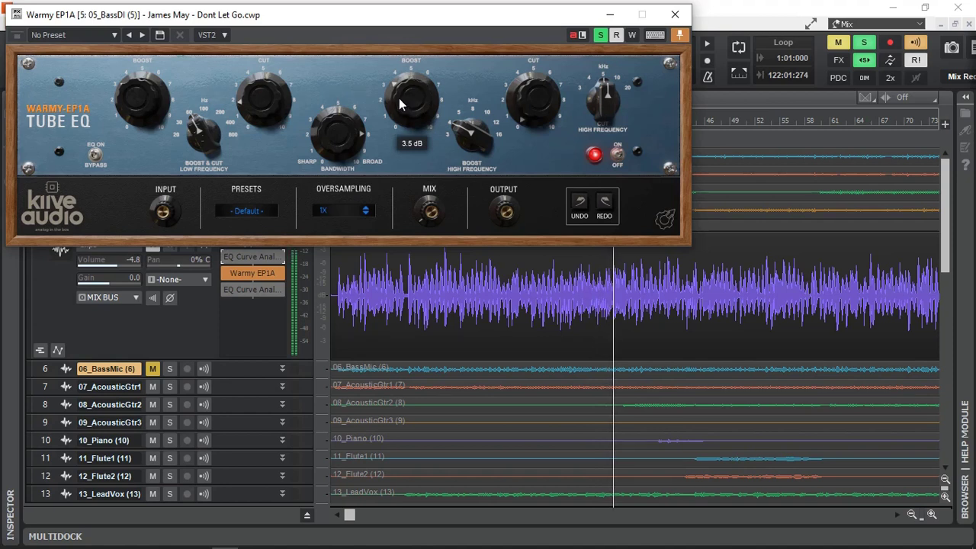
click(619, 151)
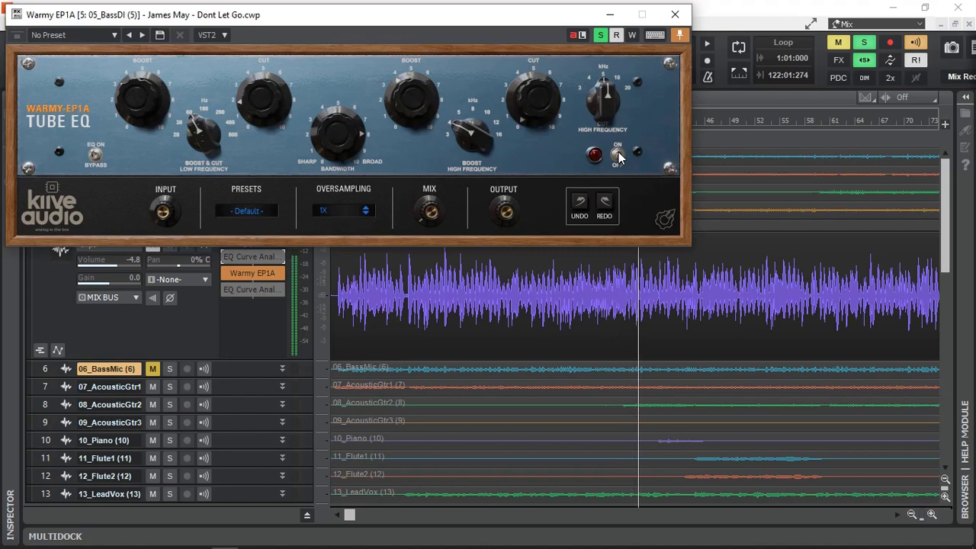
click(618, 152)
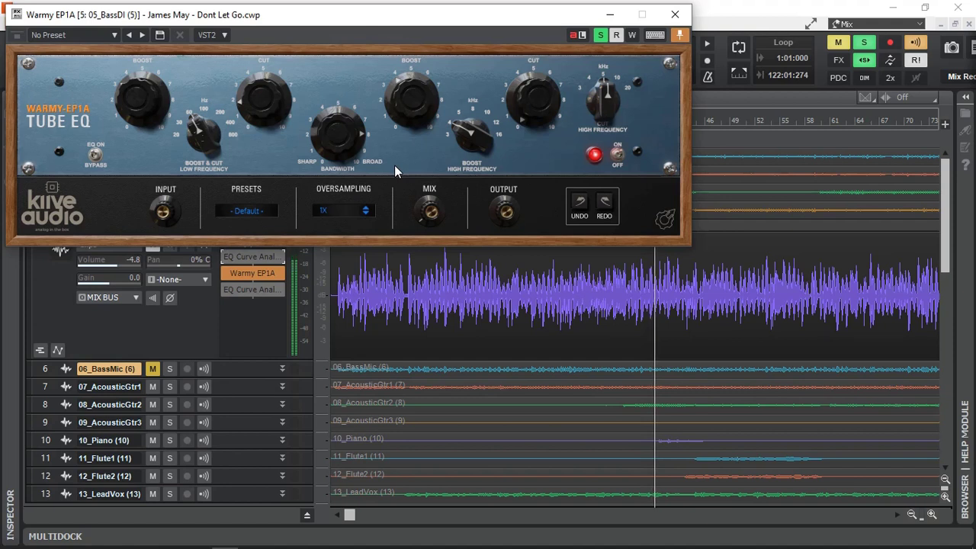
- Set oversampling to 4X and adjust the mix amount, comparing the soloed bass with the plugin switched off and on
click(364, 213)
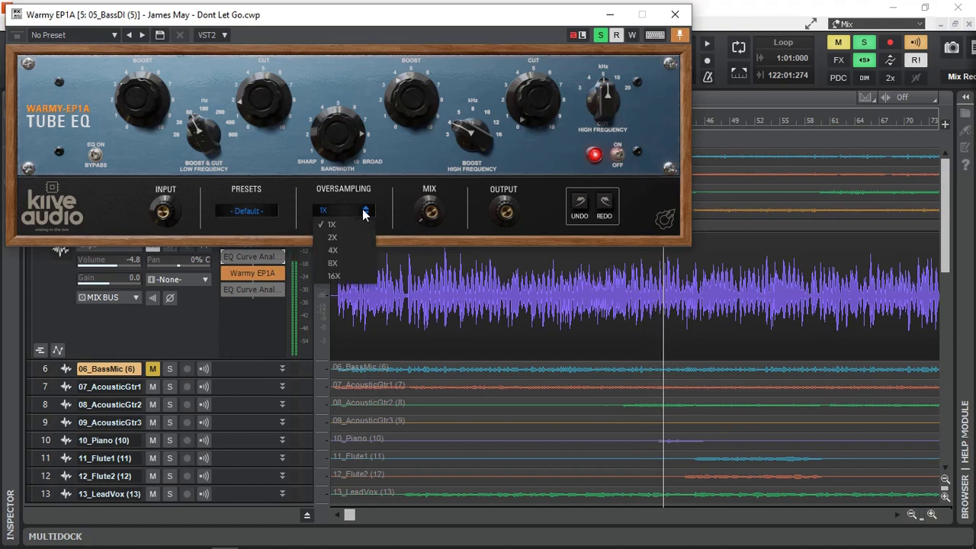
click(346, 248)
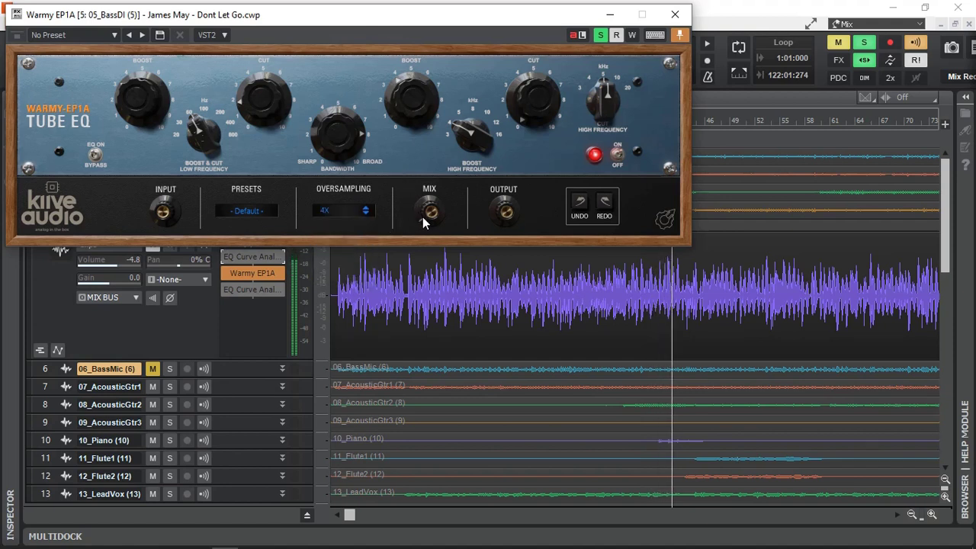
drag(424, 213, 430, 174)
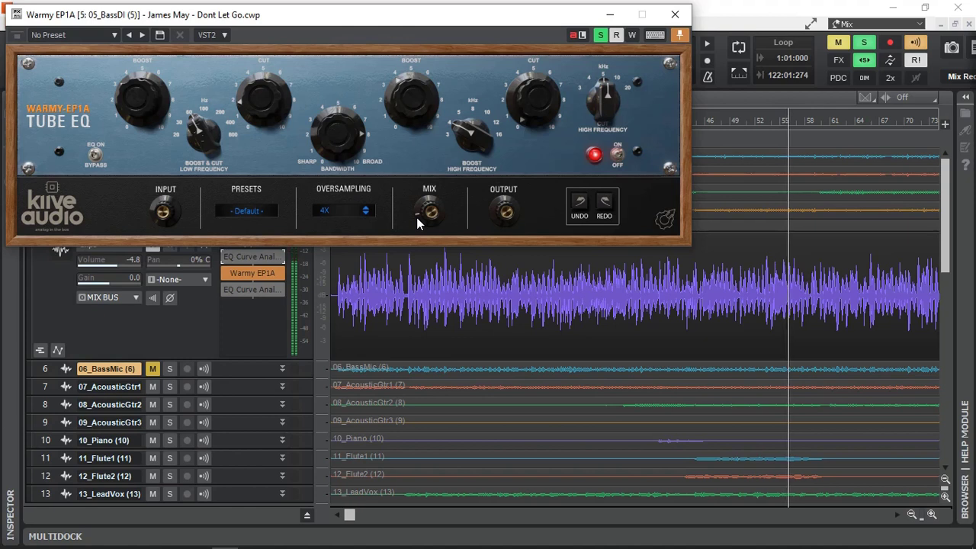
click(617, 156)
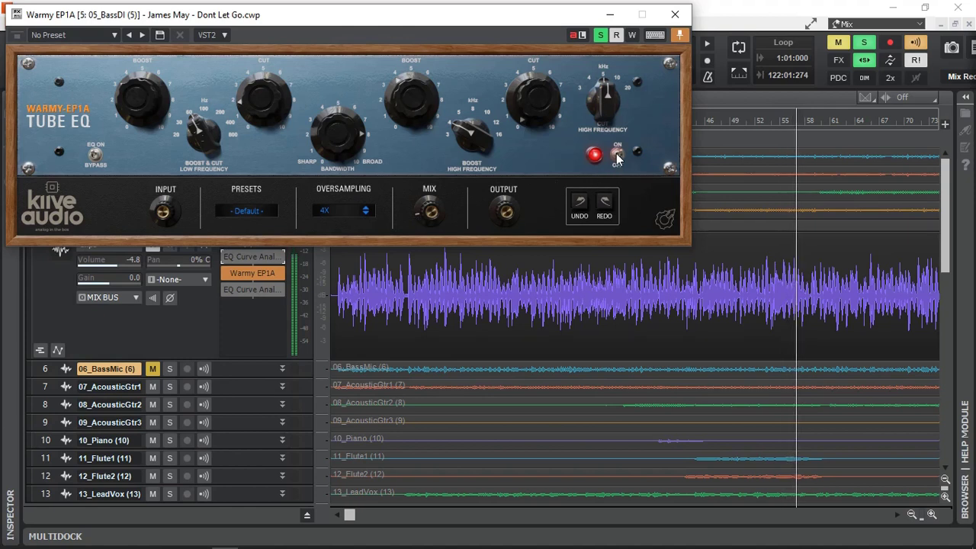
click(618, 156)
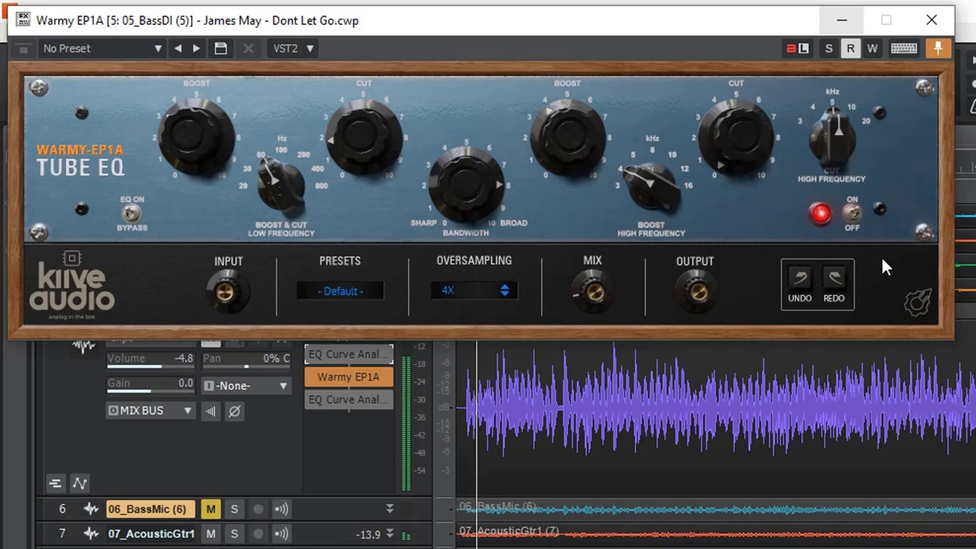
- Switch the plugin off and on twice while the full mix plays to compare the bass sound, and stop playback
click(851, 214)
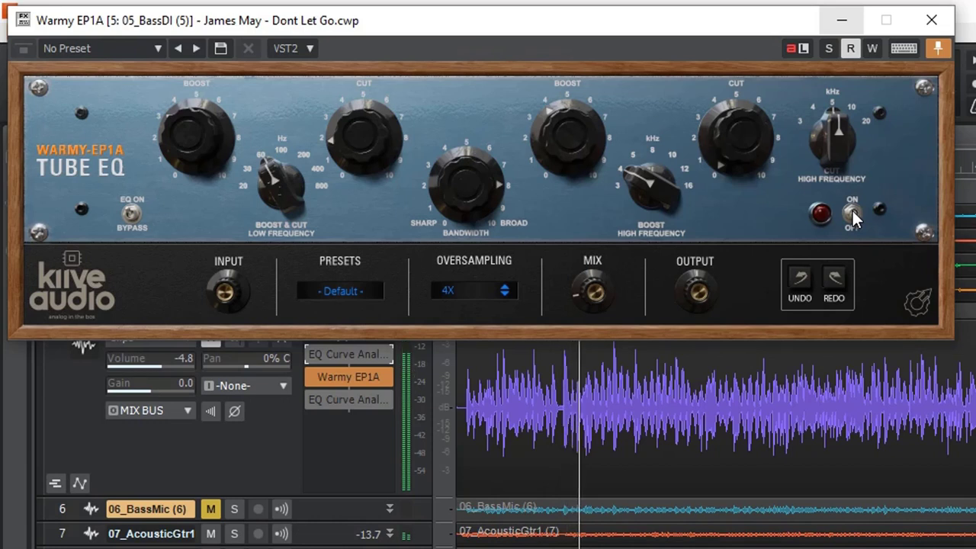
click(852, 216)
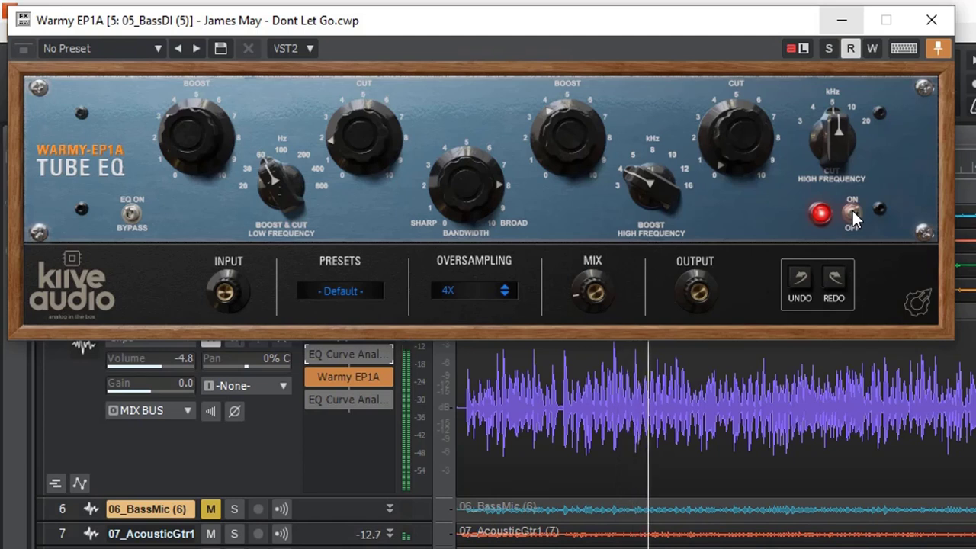
click(852, 216)
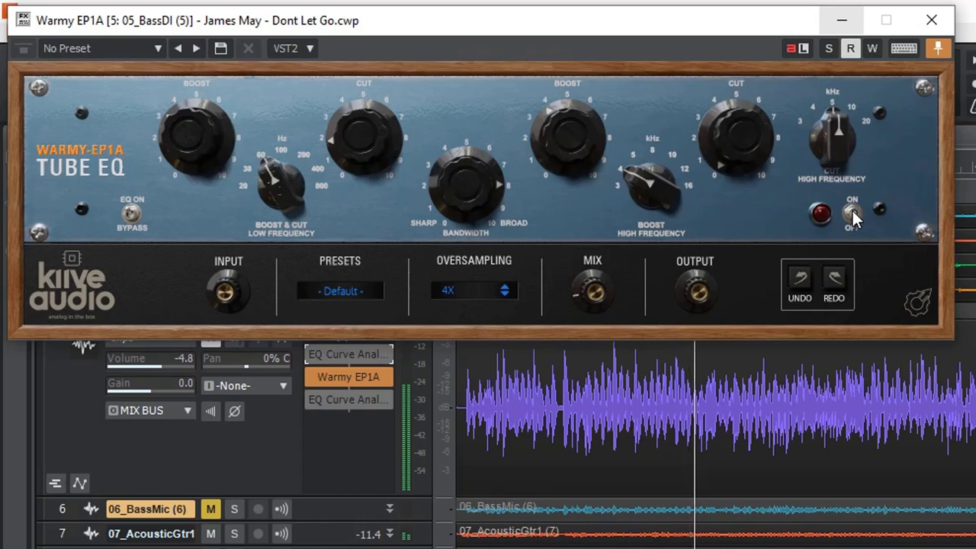
click(852, 218)
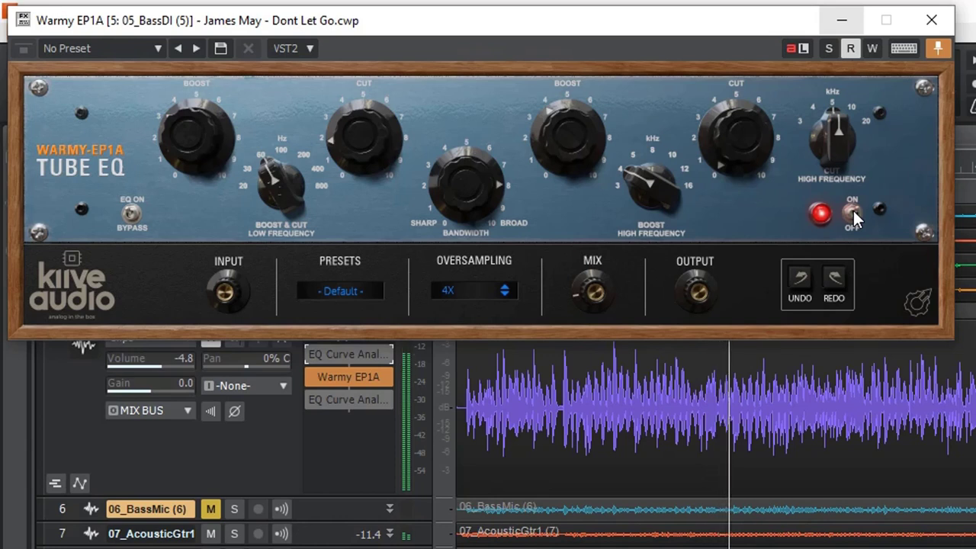
key(space)
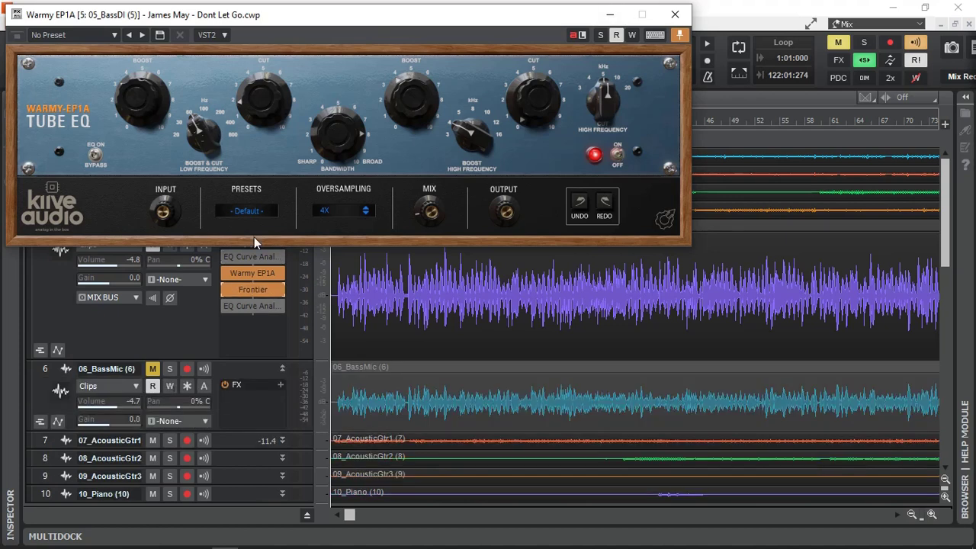
- Open the Frontier limiter on the 05_BassDI track and move its window over the EQ
double_click(260, 291)
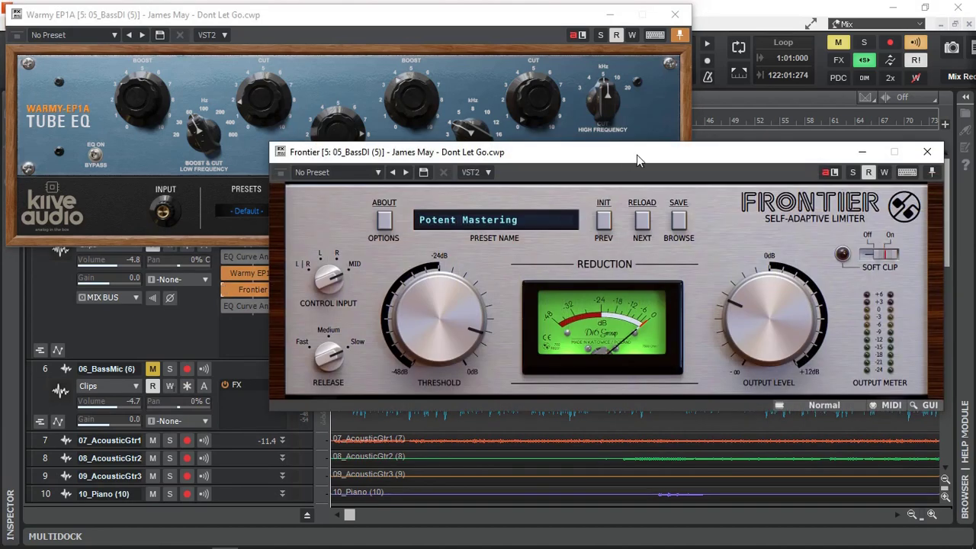
drag(636, 155, 446, 172)
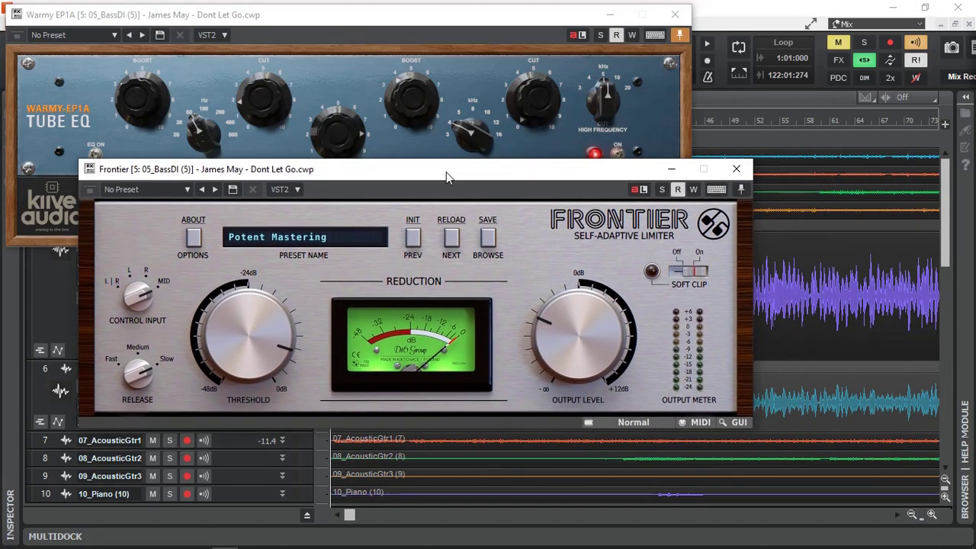